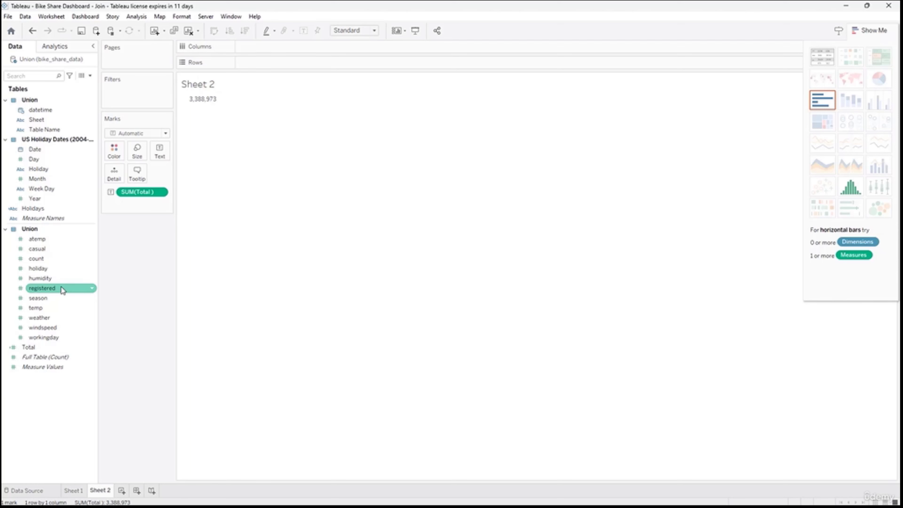
Break down Total by Holidays in rows and change its aggregation from sum to average.
{"action": "double_click", "coordinate": [44, 206]}
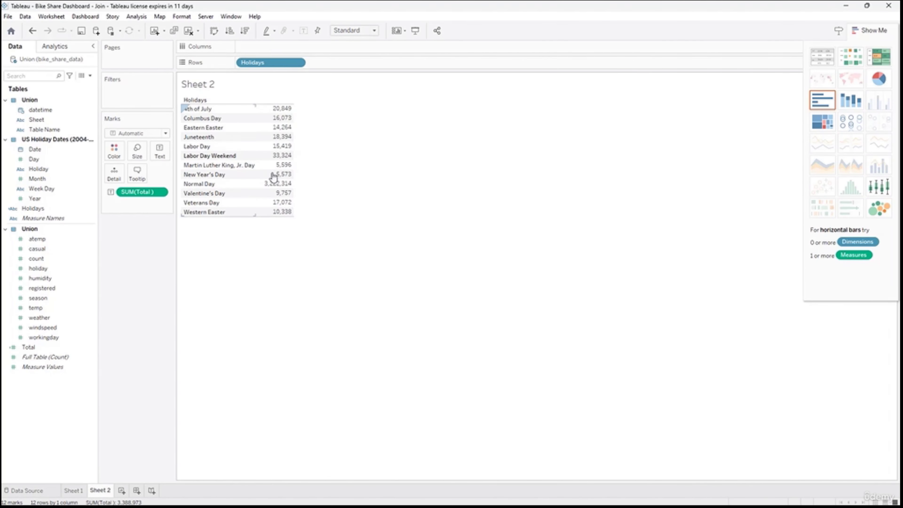
{"action": "left_click", "coordinate": [159, 195]}
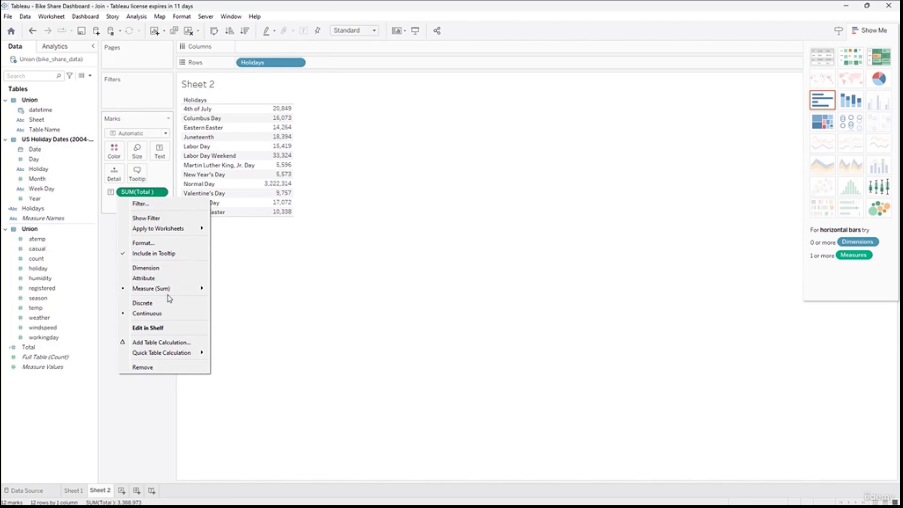
{"action": "mouse_move", "coordinate": [171, 289]}
{"action": "left_click", "coordinate": [240, 299]}
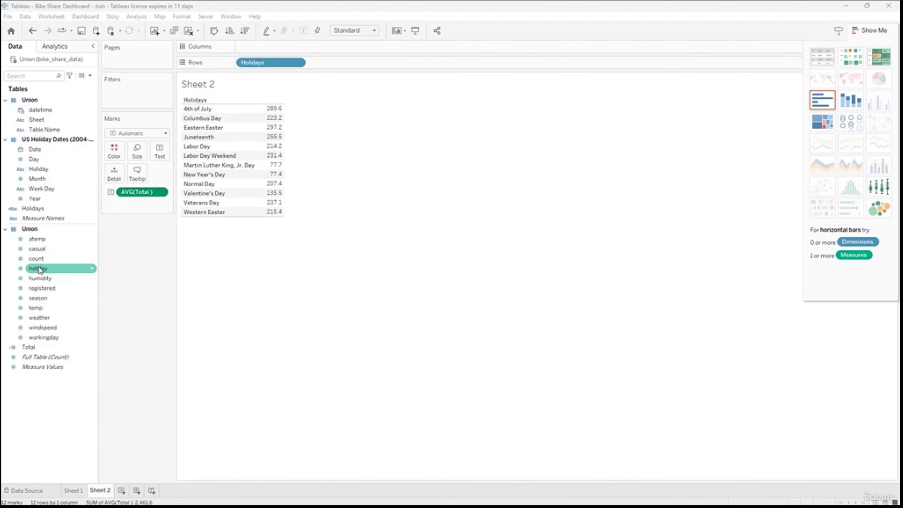
Add Total as a second measure to the holiday table and show it as Percent of Total.
{"action": "double_click", "coordinate": [30, 347]}
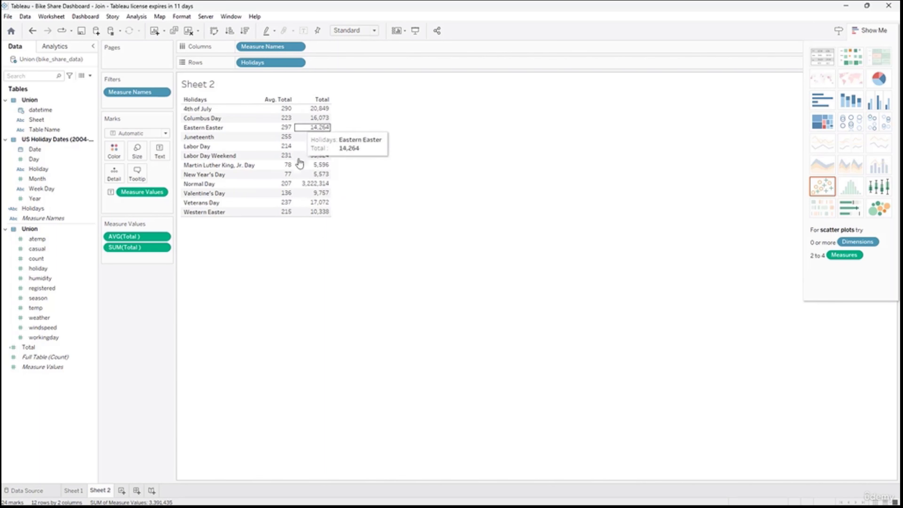
{"action": "right_click", "coordinate": [141, 248]}
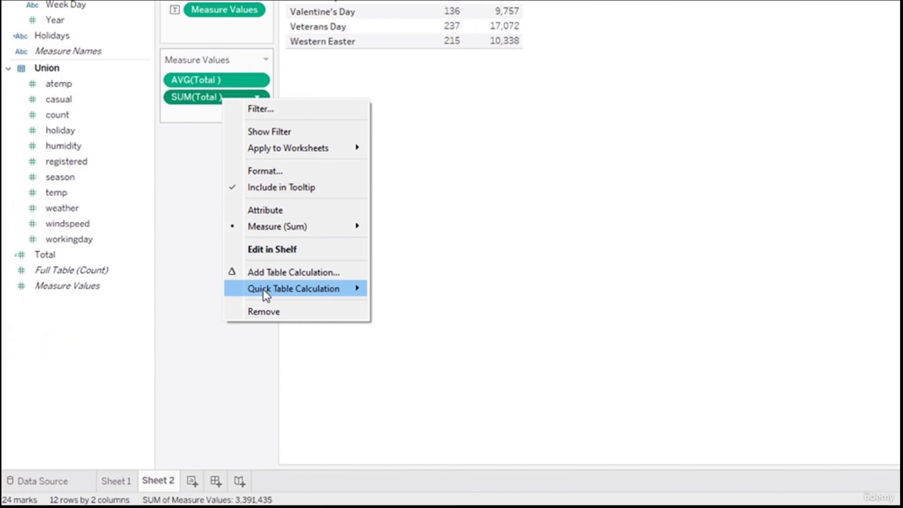
{"action": "mouse_move", "coordinate": [267, 295]}
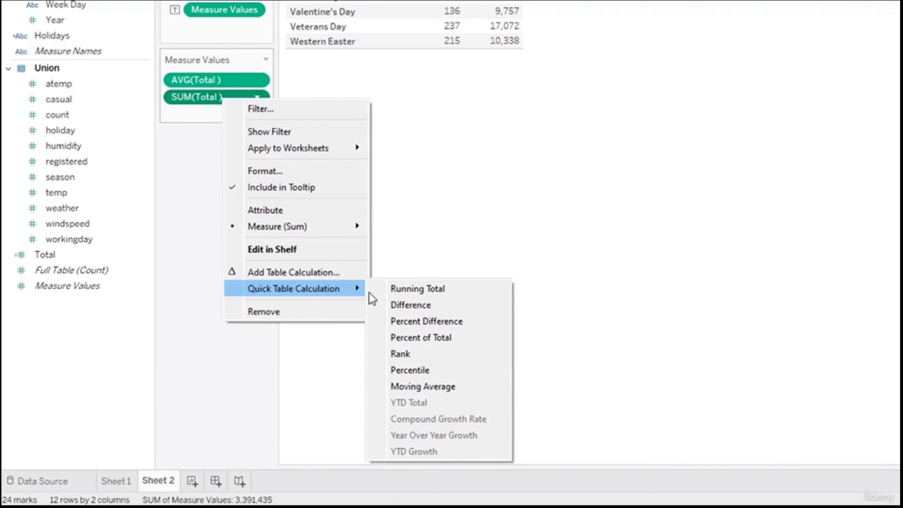
{"action": "left_click", "coordinate": [431, 338]}
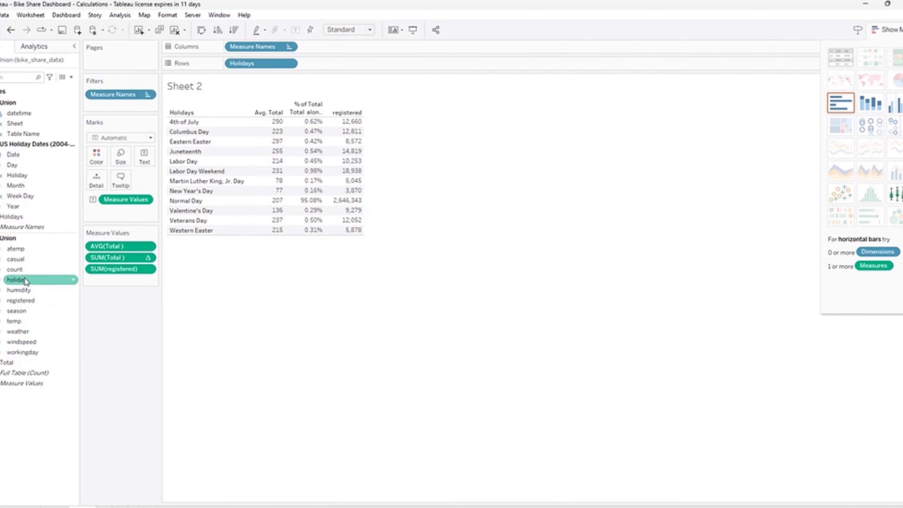
Try the casual measure in the holiday table, and remove both casual and registered from the measure values.
{"action": "left_click_drag", "start_coordinate": [22, 259], "coordinate": [117, 284]}
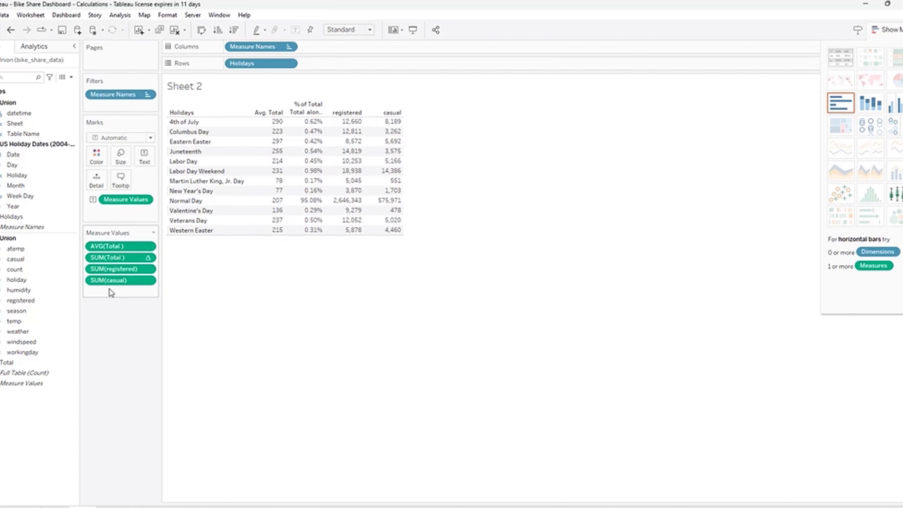
{"action": "left_click_drag", "start_coordinate": [117, 271], "coordinate": [114, 325]}
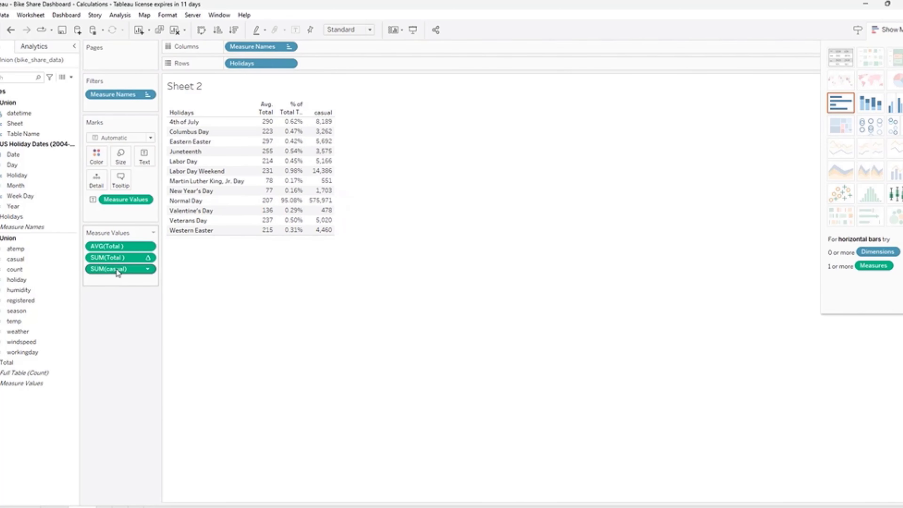
{"action": "left_click_drag", "start_coordinate": [116, 269], "coordinate": [118, 318]}
Create a new worksheet and name it Line Chart.
{"action": "left_click", "coordinate": [56, 507]}
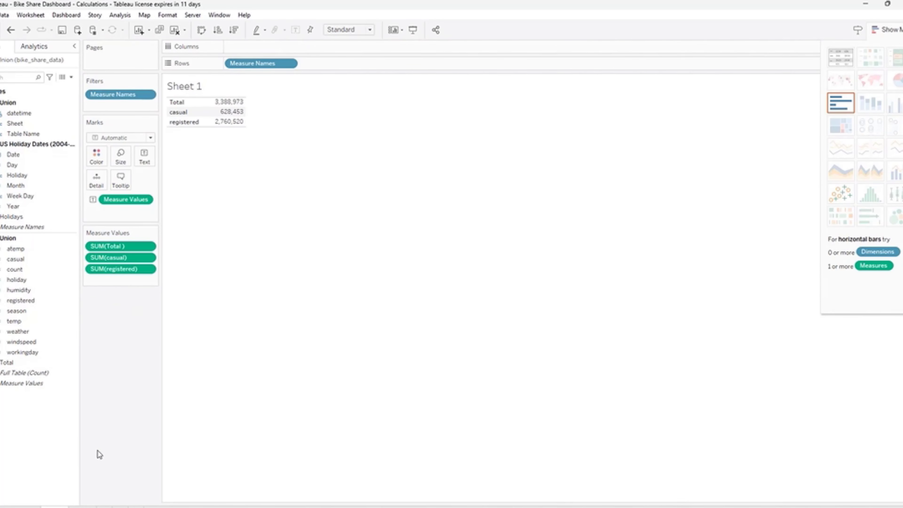
{"action": "key", "text": "ctrl+m"}
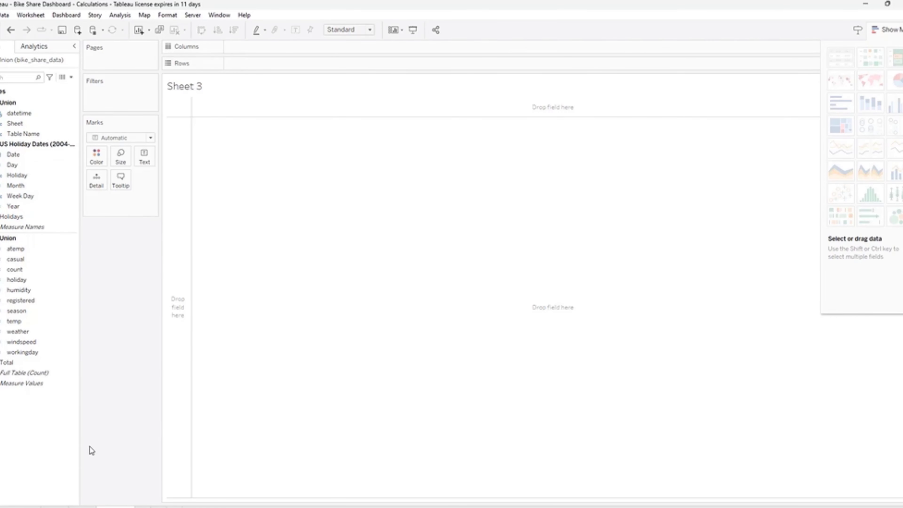
{"action": "left_click", "coordinate": [131, 378]}
Plot the sum of count against datetime as a line on the Line Chart sheet.
{"action": "double_click", "coordinate": [24, 114]}
{"action": "left_click", "coordinate": [68, 270]}
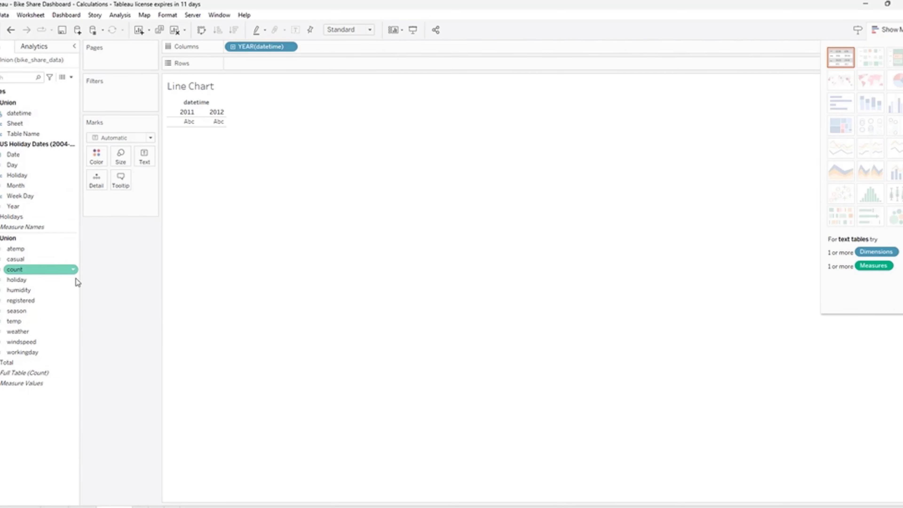
{"action": "left_click", "coordinate": [26, 353]}
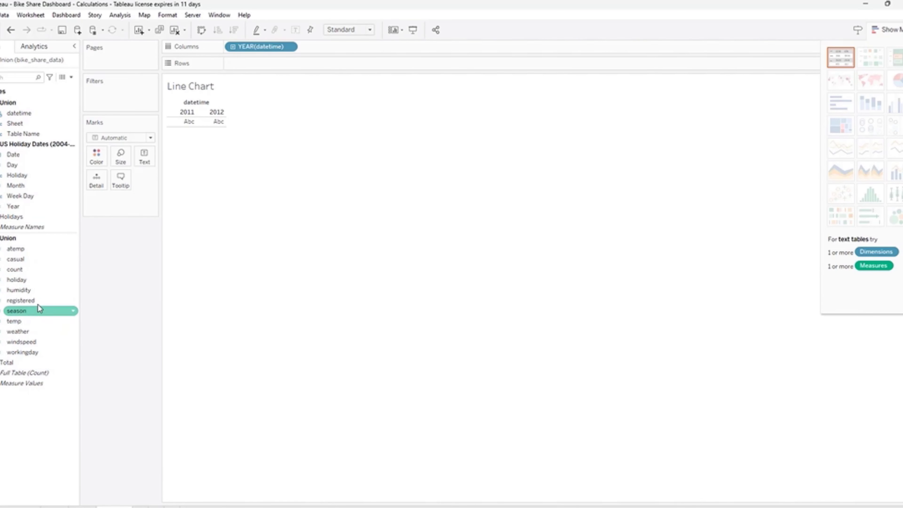
{"action": "double_click", "coordinate": [32, 270]}
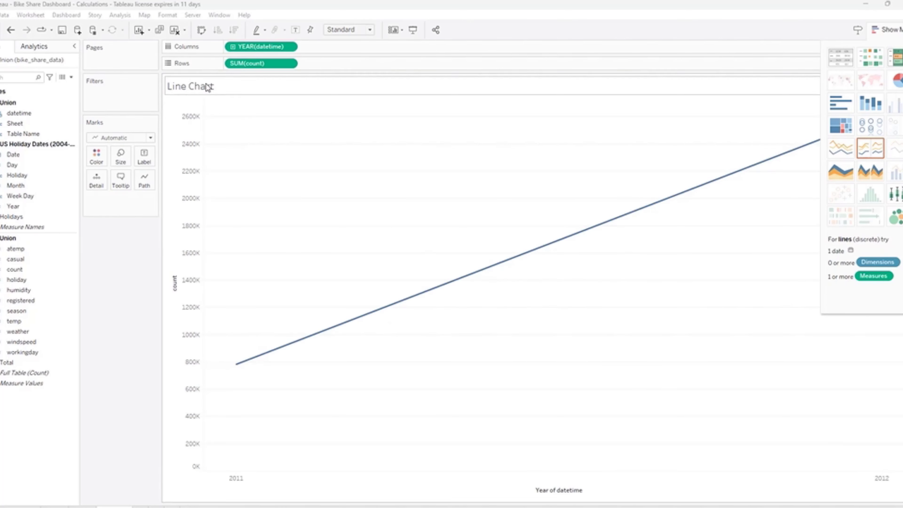
Drill the datetime axis of the line chart down to the day level.
{"action": "left_click", "coordinate": [233, 47]}
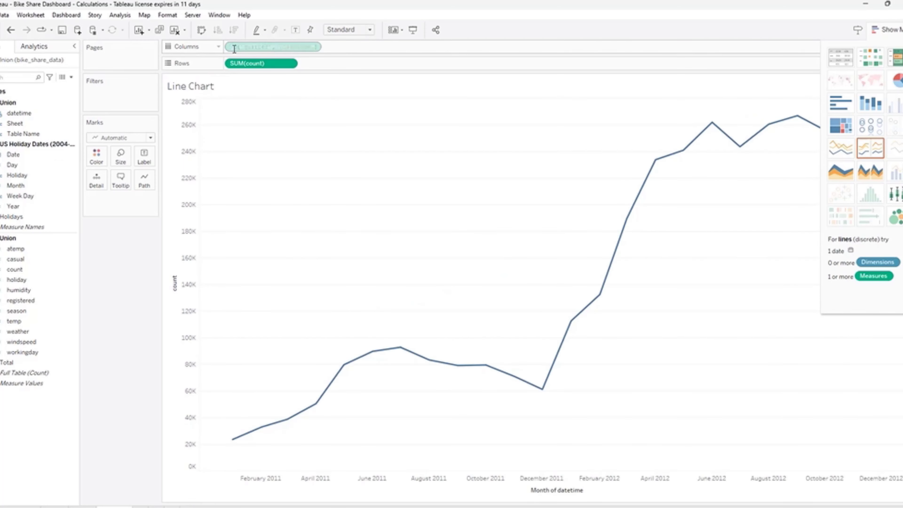
{"action": "left_click", "coordinate": [232, 48]}
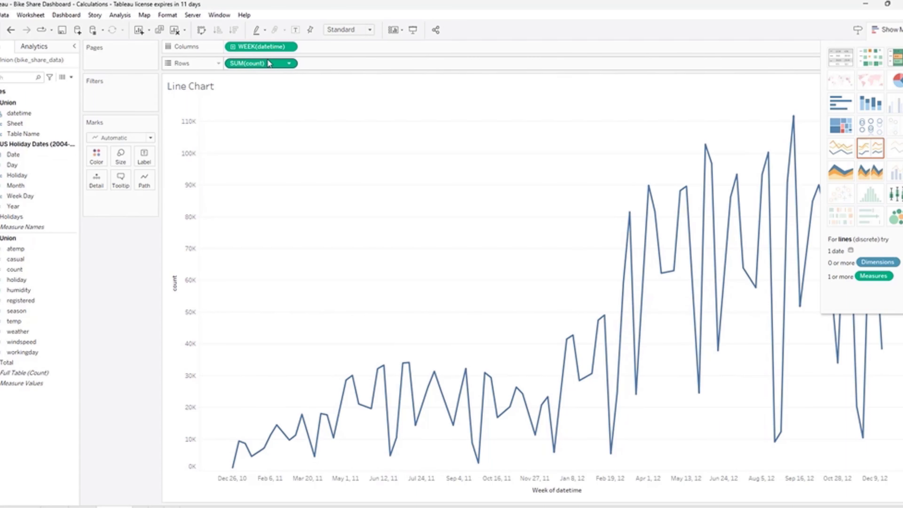
{"action": "left_click", "coordinate": [231, 49]}
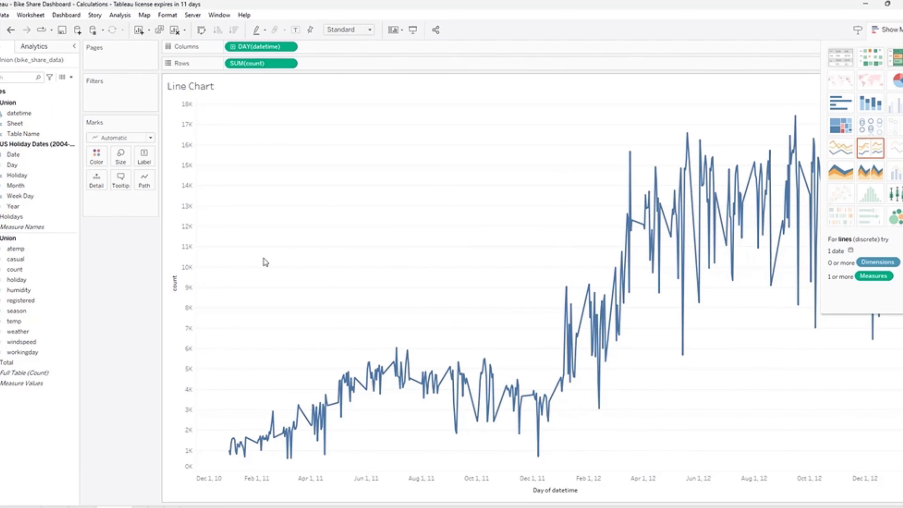
{"action": "left_click", "coordinate": [101, 139]}
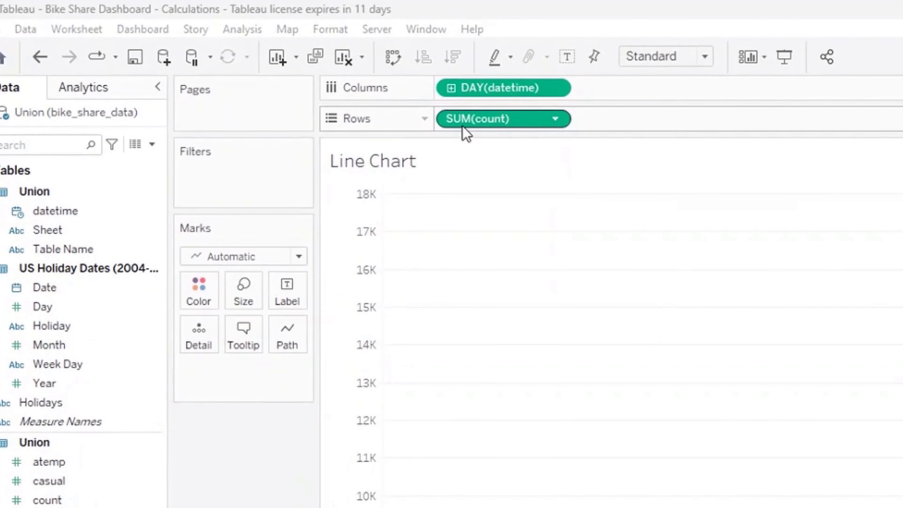
Apply the Moving Average quick table calculation to the sum of count.
{"action": "right_click", "coordinate": [468, 121]}
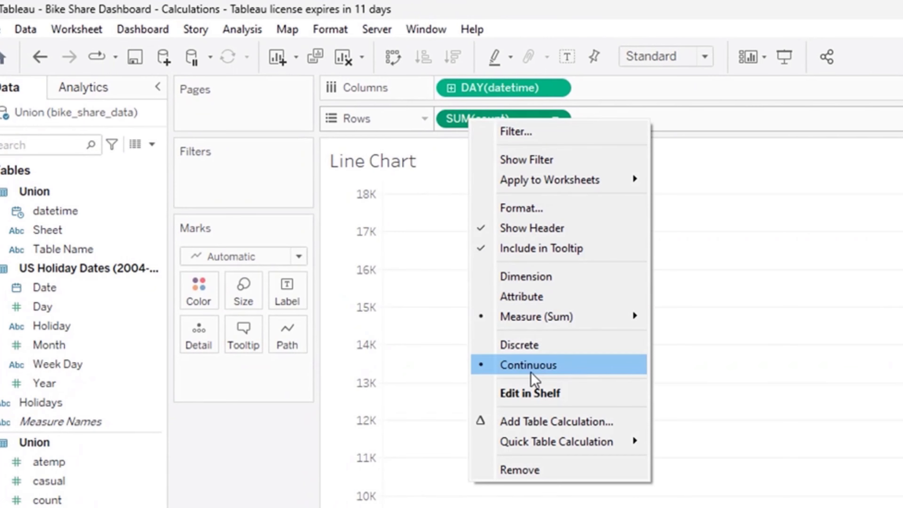
{"action": "mouse_move", "coordinate": [547, 443]}
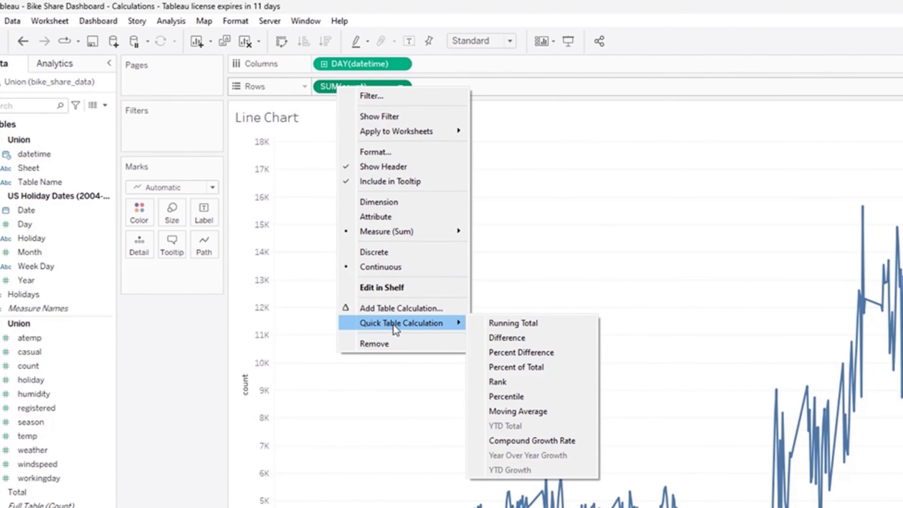
{"action": "left_click", "coordinate": [535, 412]}
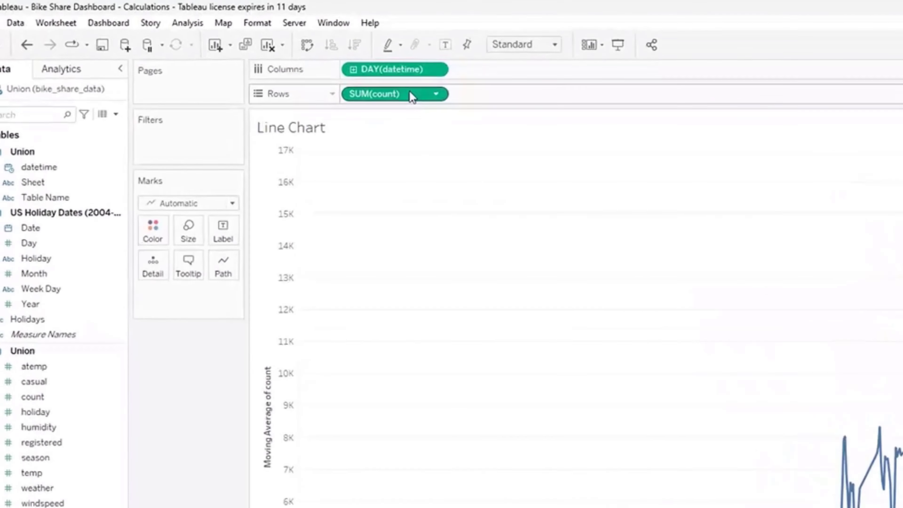
Edit the moving average formula in the shelf so the WINDOW_AVG window runs from -24 to 0.
{"action": "double_click", "coordinate": [412, 94]}
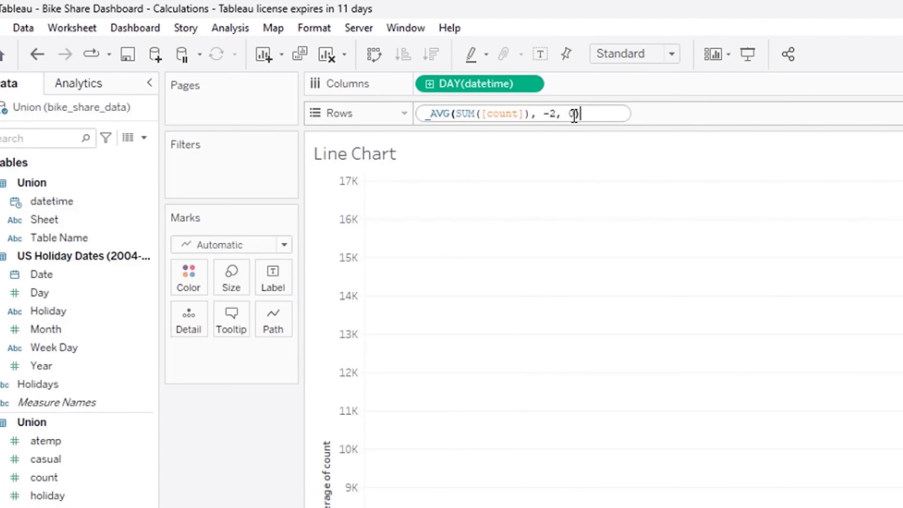
{"action": "type", "text": ")"}
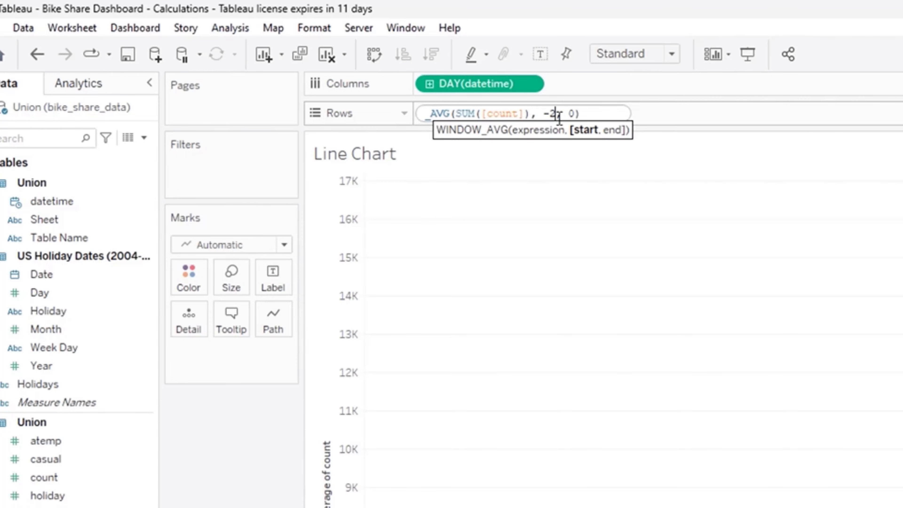
{"action": "type", "text": "9"}
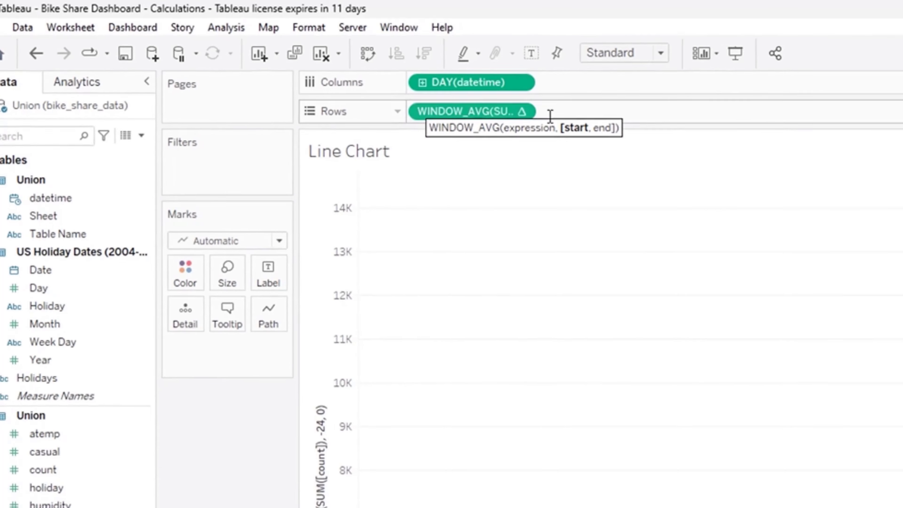
{"action": "key", "text": "Return"}
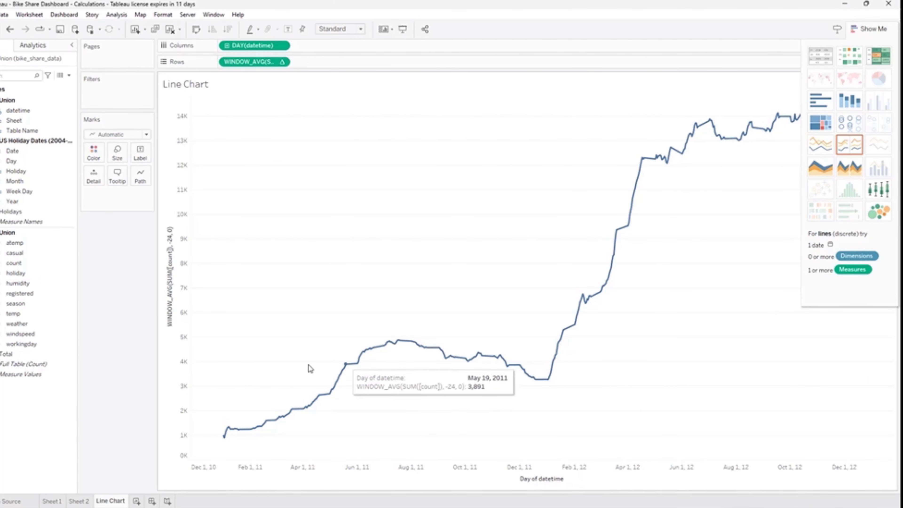
{"action": "left_click", "coordinate": [173, 395]}
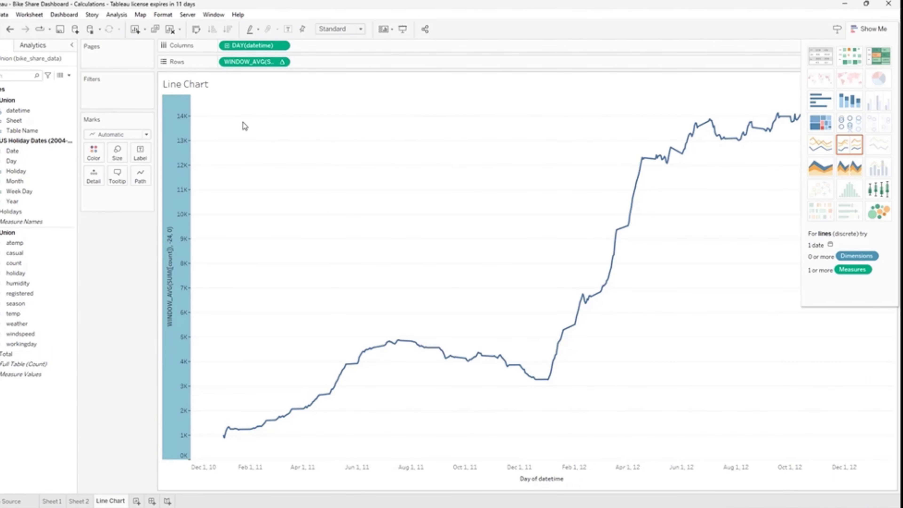
{"action": "left_click", "coordinate": [117, 416]}
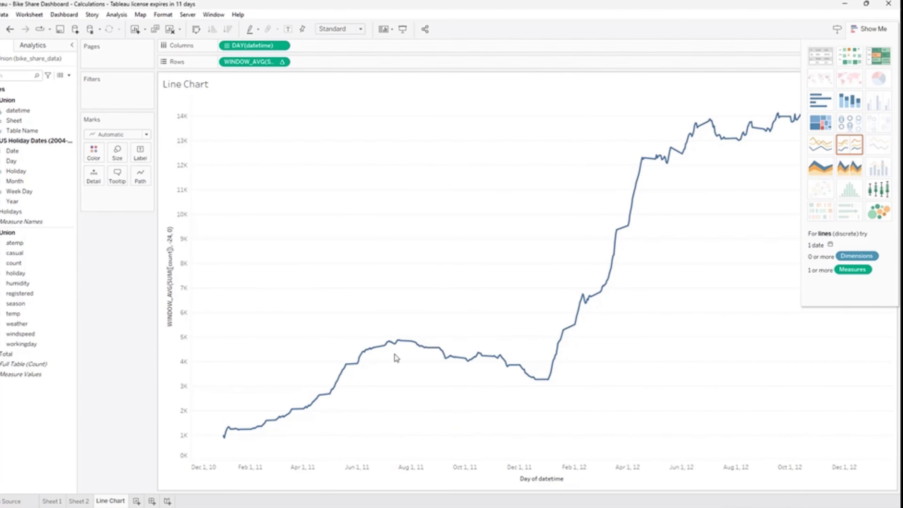
{"action": "left_click", "coordinate": [51, 284]}
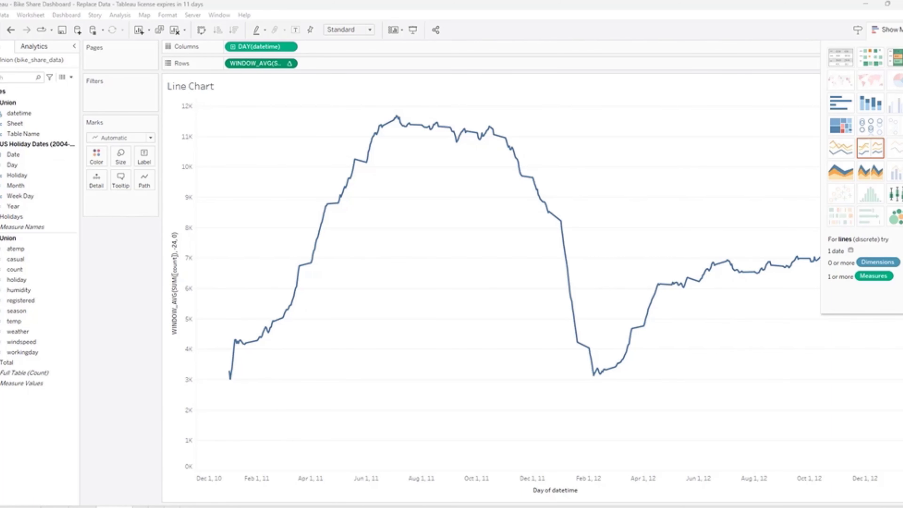
Refresh the bike_share_data data source and check Sheet 2 and the Line Chart with the refreshed data.
{"action": "left_click", "coordinate": [31, 496]}
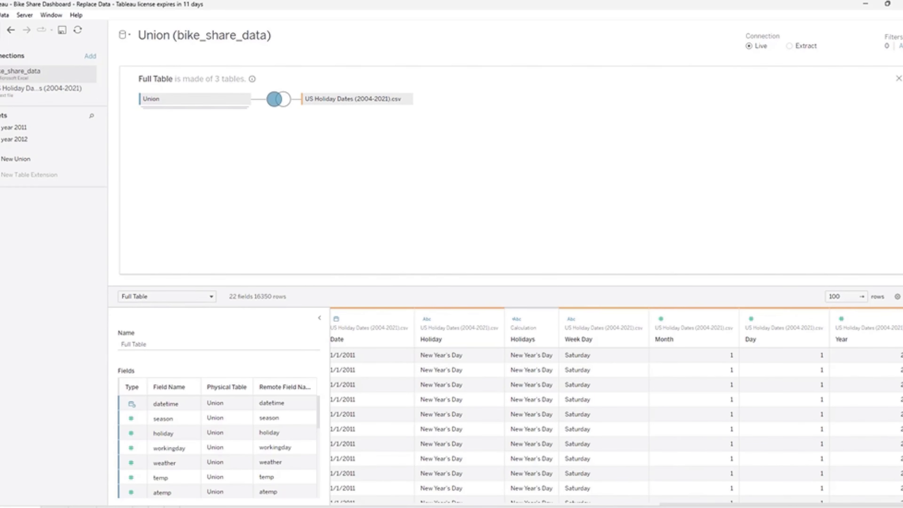
{"action": "left_click", "coordinate": [76, 34]}
{"action": "left_click", "coordinate": [78, 31]}
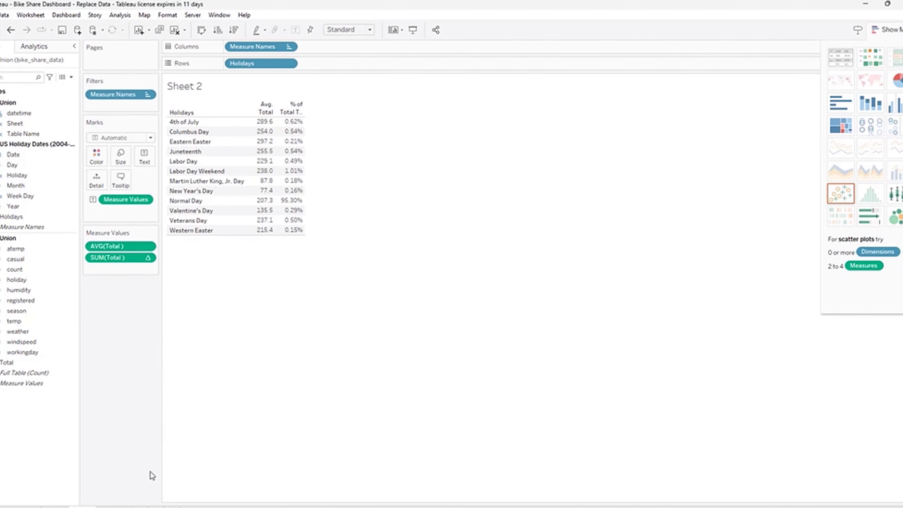
{"action": "left_click", "coordinate": [114, 507]}
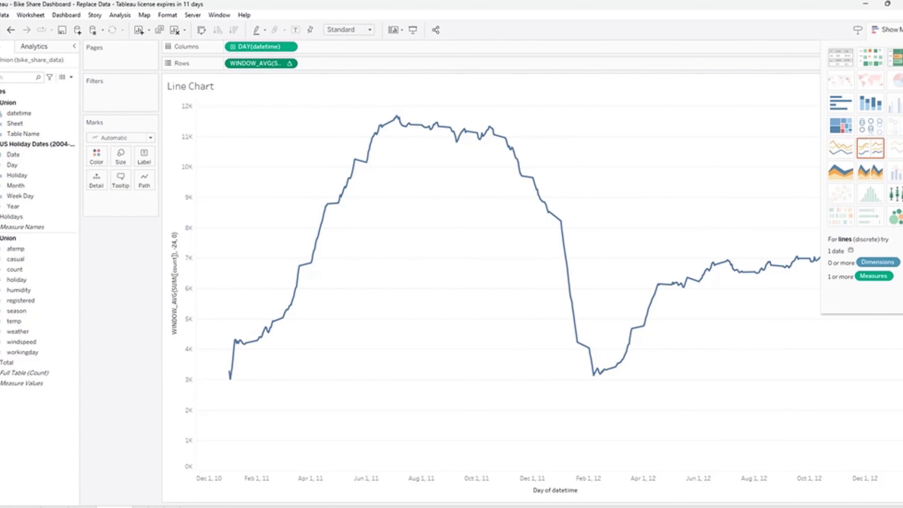
Pivot the casual and registered columns together in the bike_share_data data source.
{"action": "left_click", "coordinate": [18, 507]}
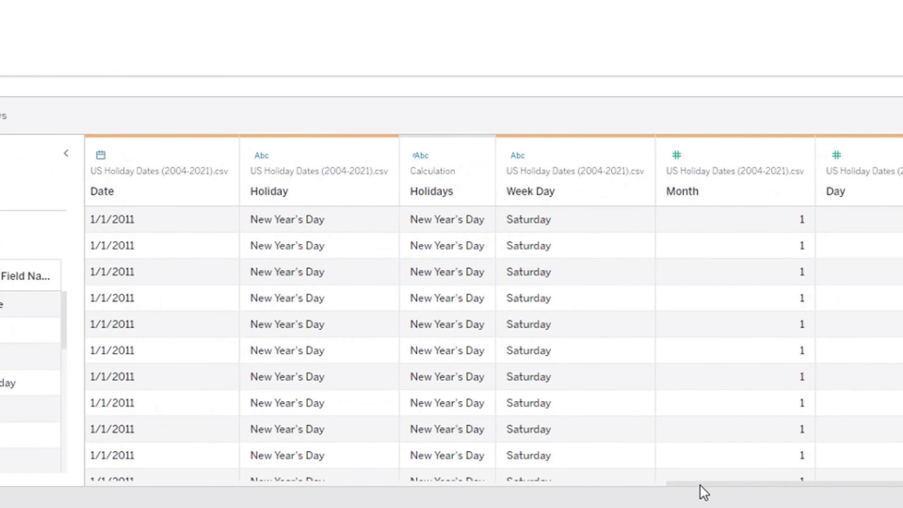
{"action": "left_click_drag", "start_coordinate": [698, 485], "coordinate": [346, 469]}
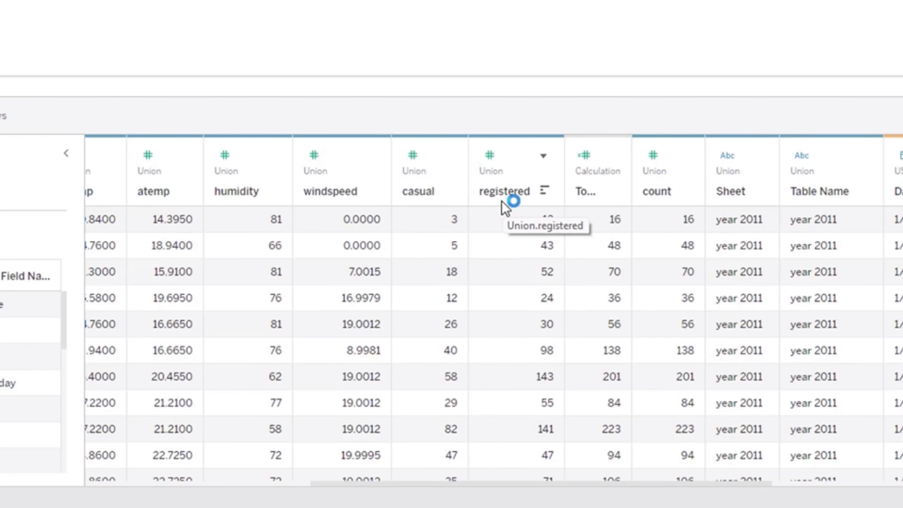
{"action": "left_click", "coordinate": [430, 153]}
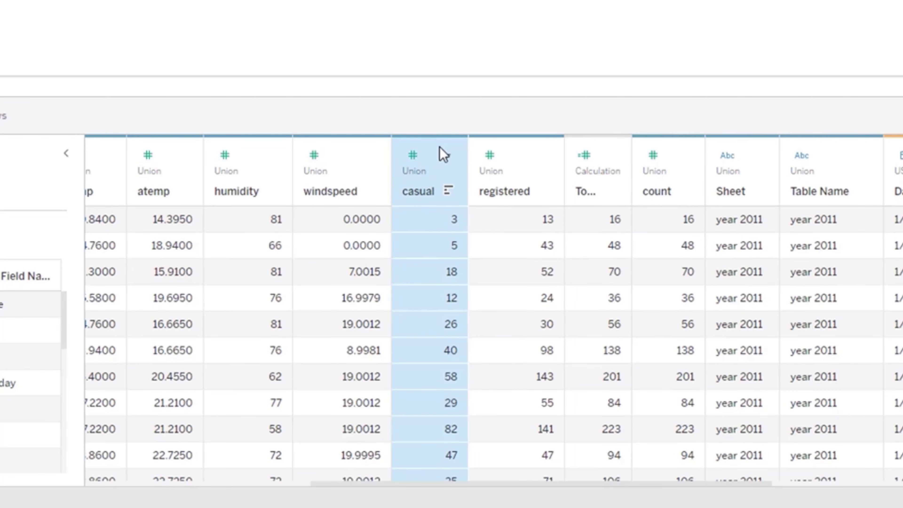
{"action": "left_click", "coordinate": [498, 150], "text": "ctrl"}
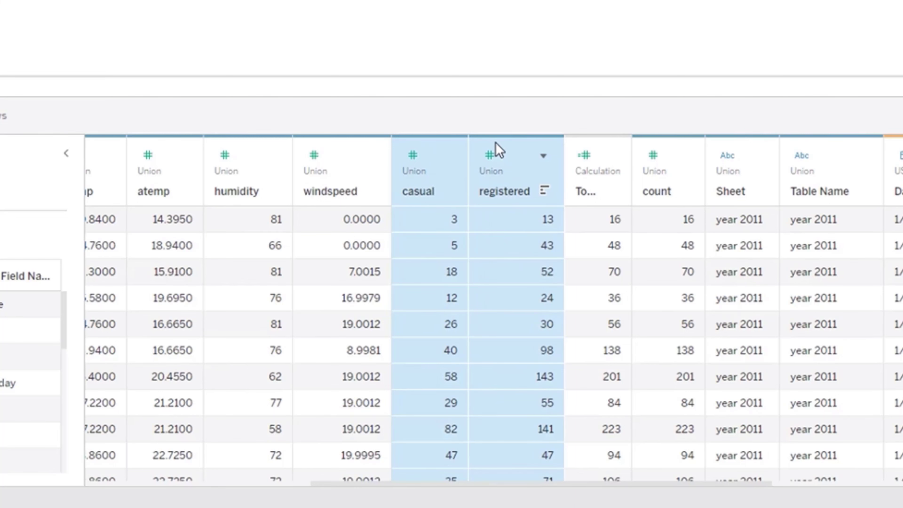
{"action": "right_click", "coordinate": [498, 150]}
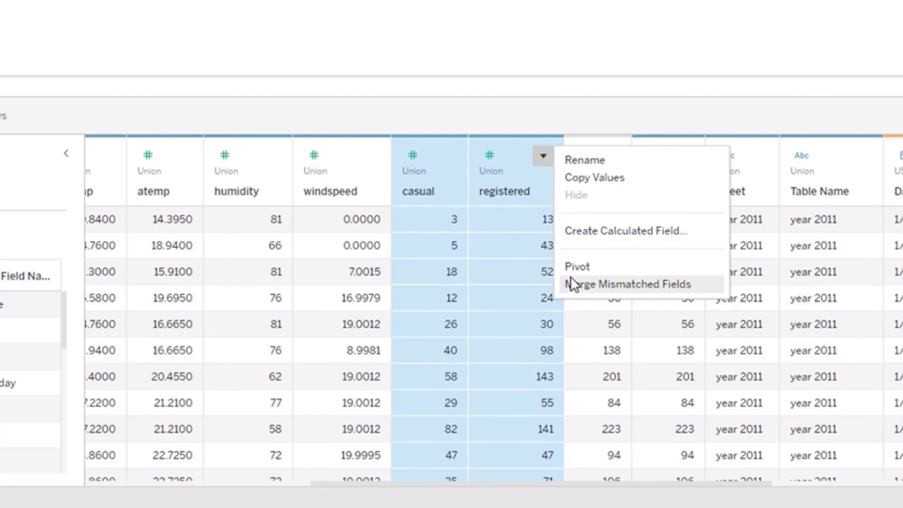
{"action": "left_click", "coordinate": [576, 268]}
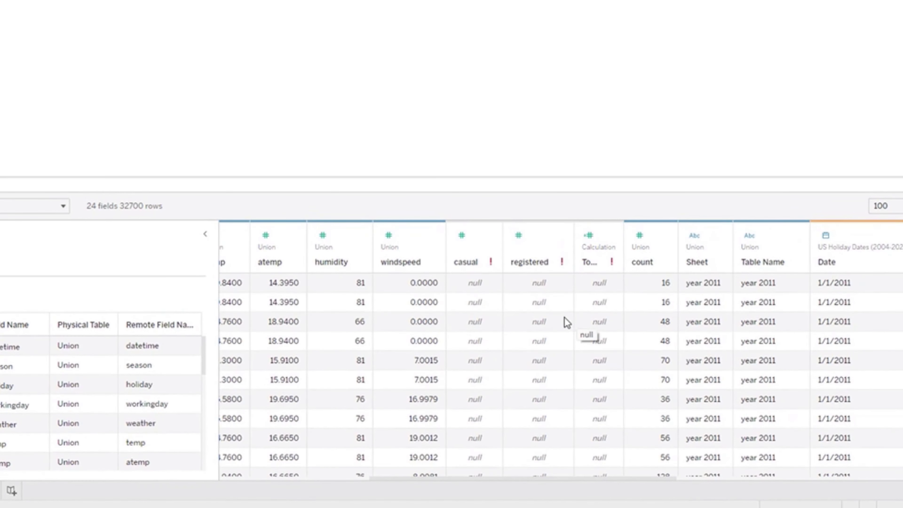
Delete the broken casual, registered and calculated Total fields from the data source, accepting the effect on Sheet 1 and Sheet 2.
{"action": "left_click", "coordinate": [477, 236]}
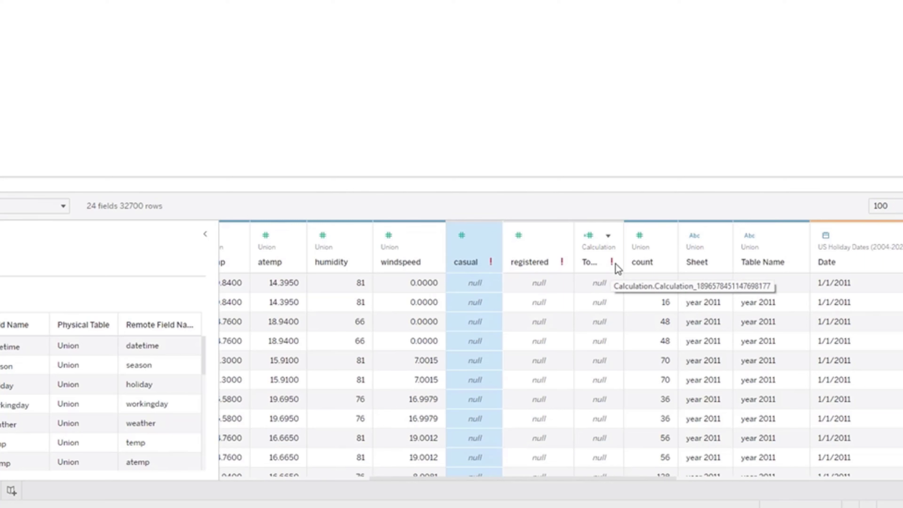
{"action": "left_click", "coordinate": [530, 232], "text": "ctrl"}
{"action": "left_click", "coordinate": [583, 232], "text": "ctrl"}
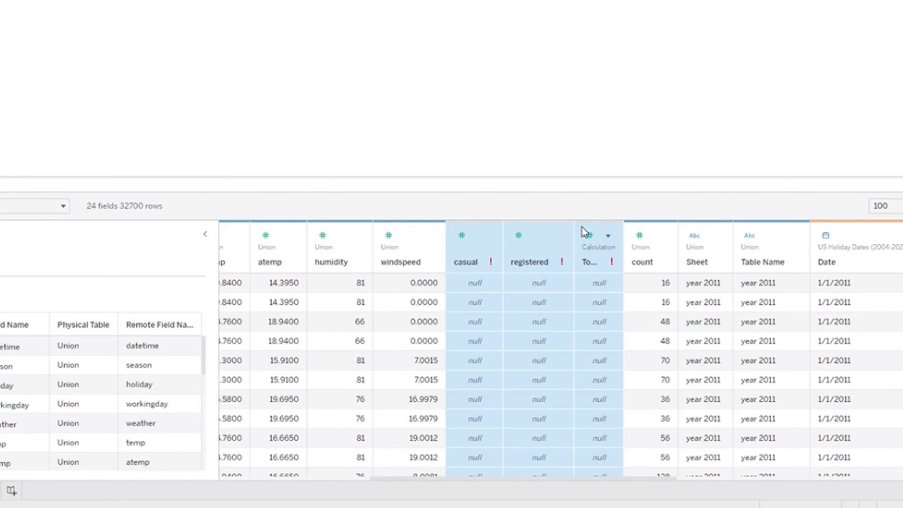
{"action": "right_click", "coordinate": [583, 232]}
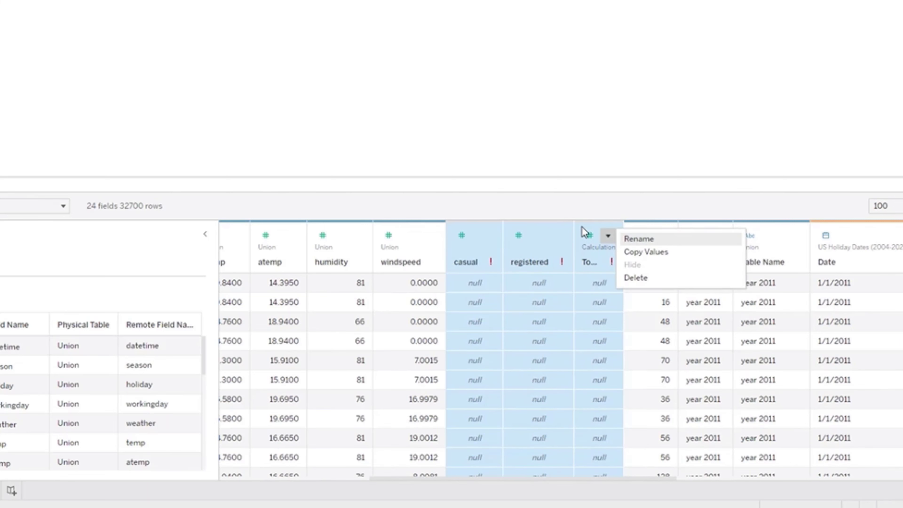
{"action": "left_click", "coordinate": [636, 278]}
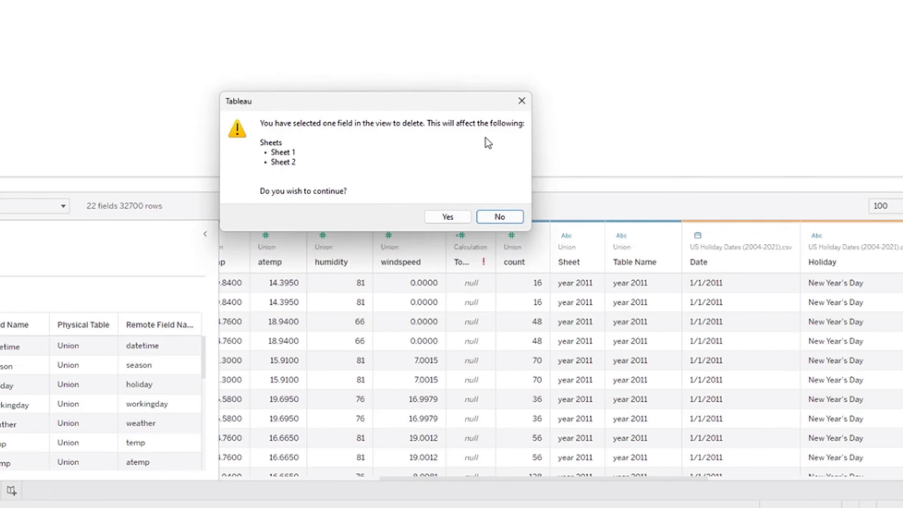
{"action": "left_click", "coordinate": [445, 218]}
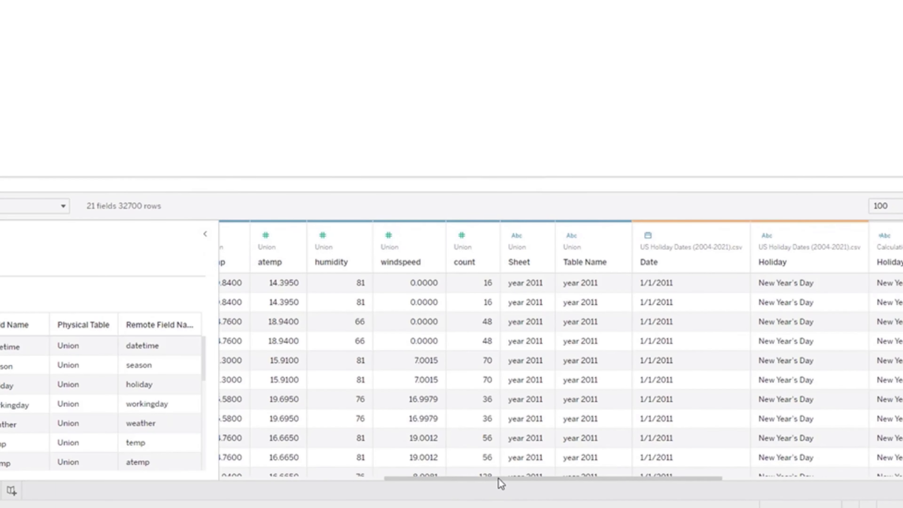
Compare the pivoted columns with count in the data grid and rename the Pivot Field Values column to Total.
{"action": "left_click_drag", "start_coordinate": [499, 479], "coordinate": [851, 463]}
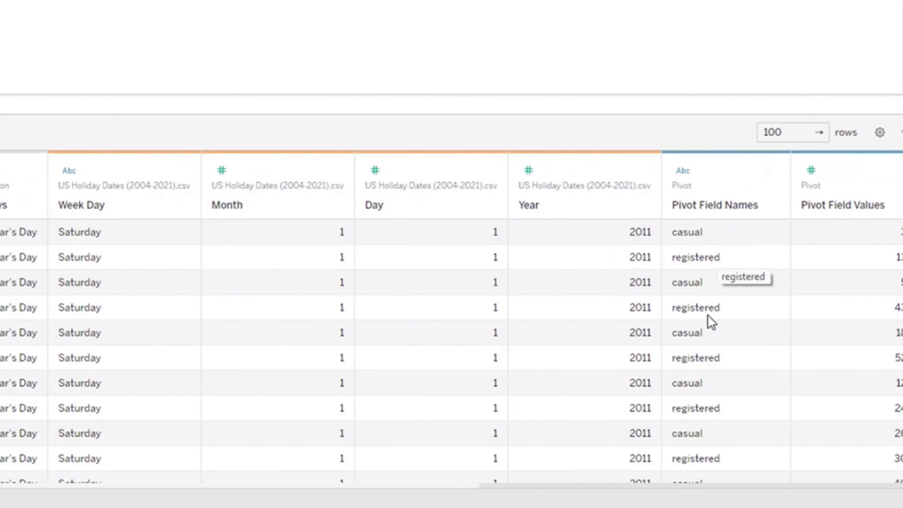
{"action": "left_click_drag", "start_coordinate": [687, 490], "coordinate": [375, 499]}
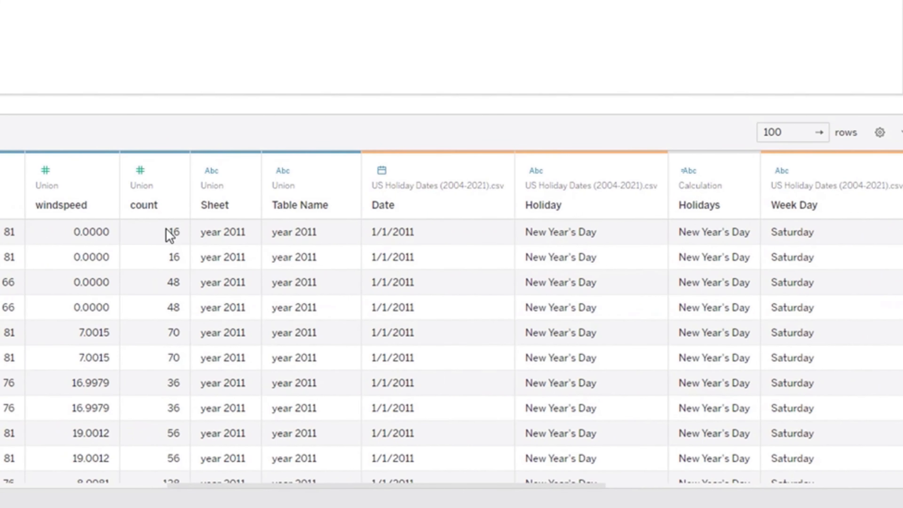
{"action": "left_click_drag", "start_coordinate": [399, 484], "coordinate": [712, 500]}
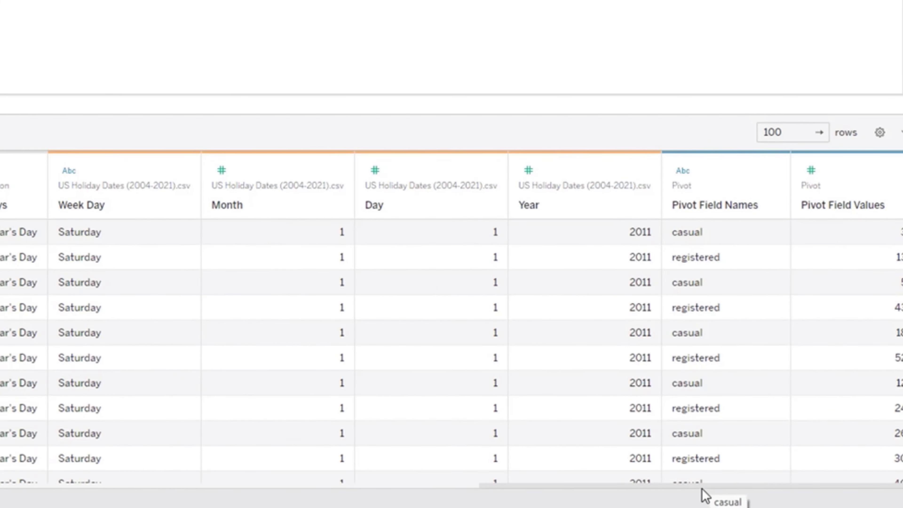
{"action": "left_click_drag", "start_coordinate": [706, 493], "coordinate": [298, 502]}
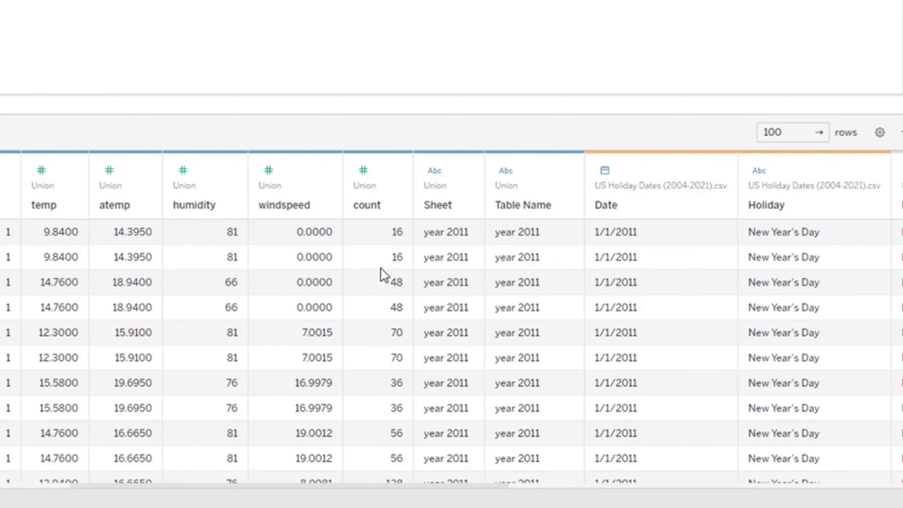
{"action": "left_click_drag", "start_coordinate": [427, 489], "coordinate": [431, 471]}
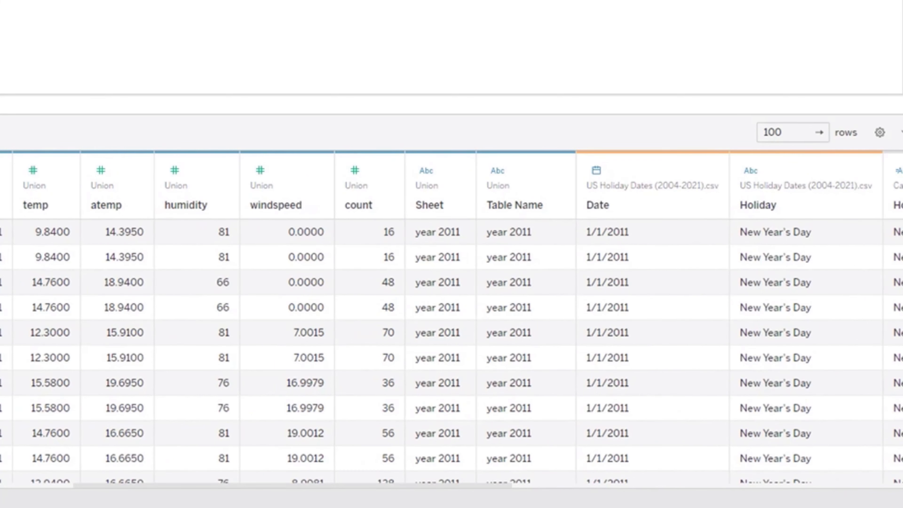
{"action": "left_click", "coordinate": [532, 489]}
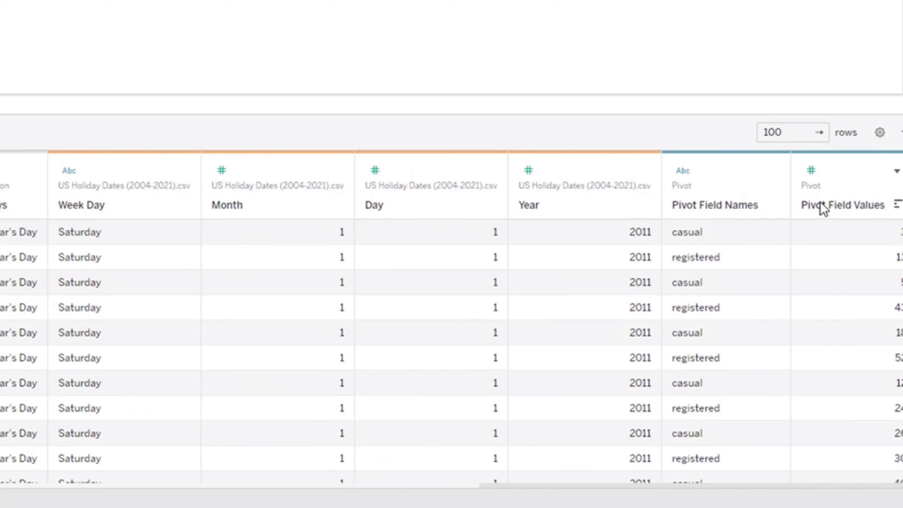
{"action": "right_click", "coordinate": [823, 209]}
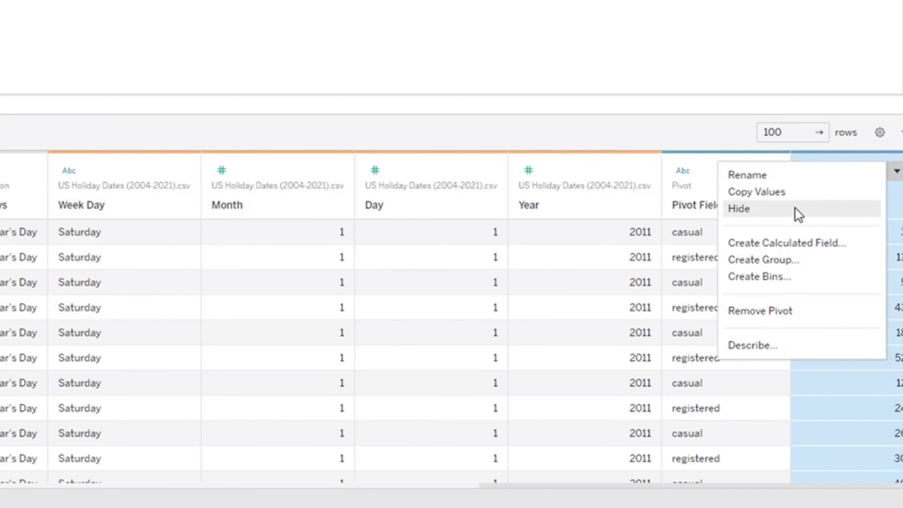
{"action": "left_click", "coordinate": [809, 183]}
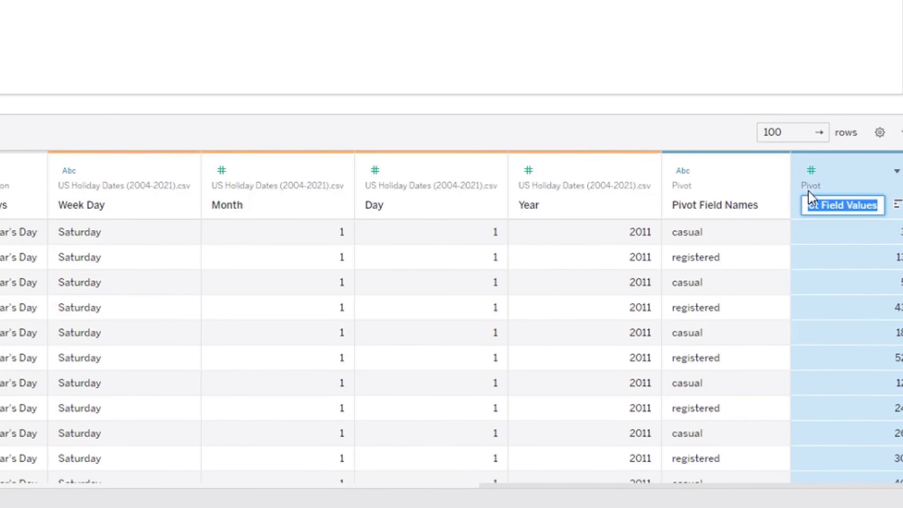
{"action": "type", "text": "Us"}
{"action": "type", "text": "tal"}
{"action": "key", "text": "Return"}
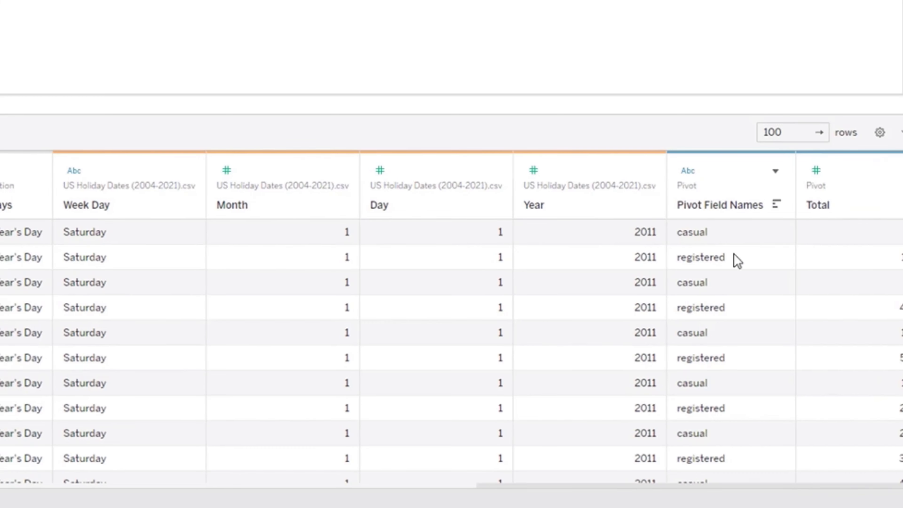
{"action": "left_click_drag", "start_coordinate": [566, 488], "coordinate": [255, 471]}
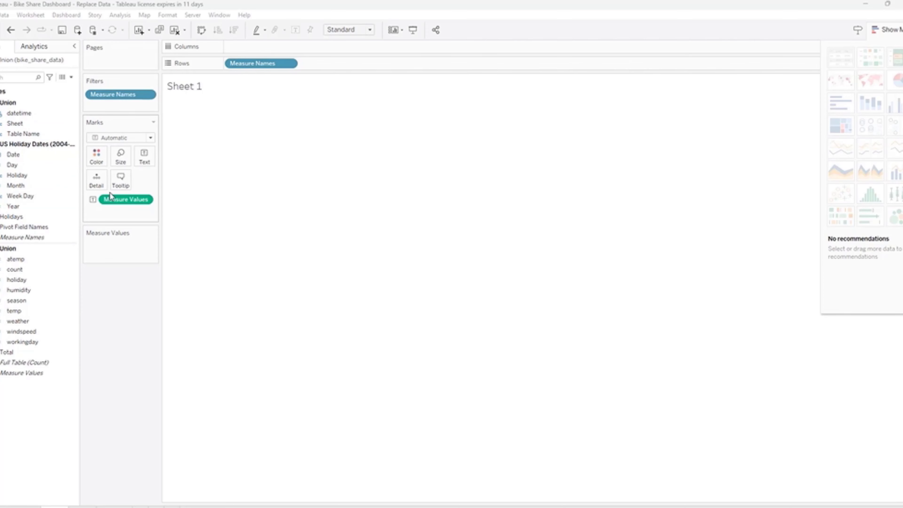
Clear the Measure Values and Measure Names fields from Sheet 1 and rebuild it as the sum of Total by year of datetime.
{"action": "left_click_drag", "start_coordinate": [110, 193], "coordinate": [105, 343]}
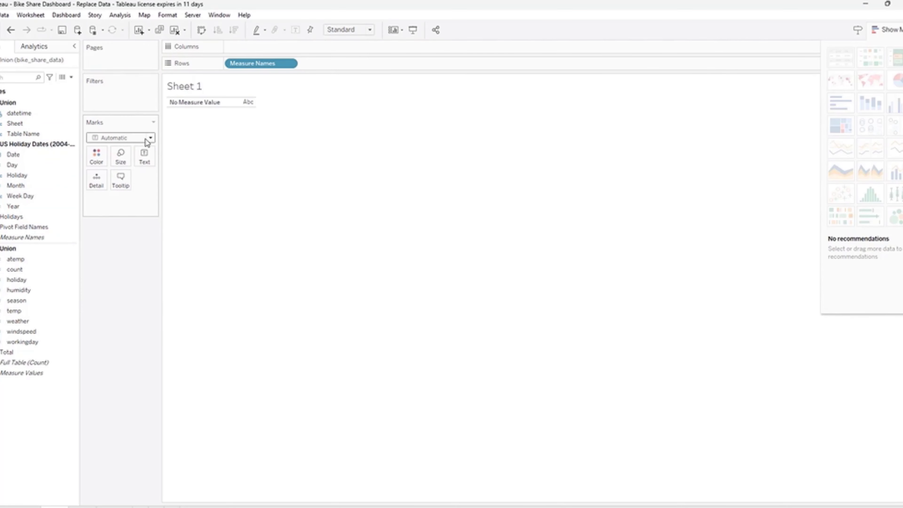
{"action": "left_click_drag", "start_coordinate": [229, 64], "coordinate": [82, 392]}
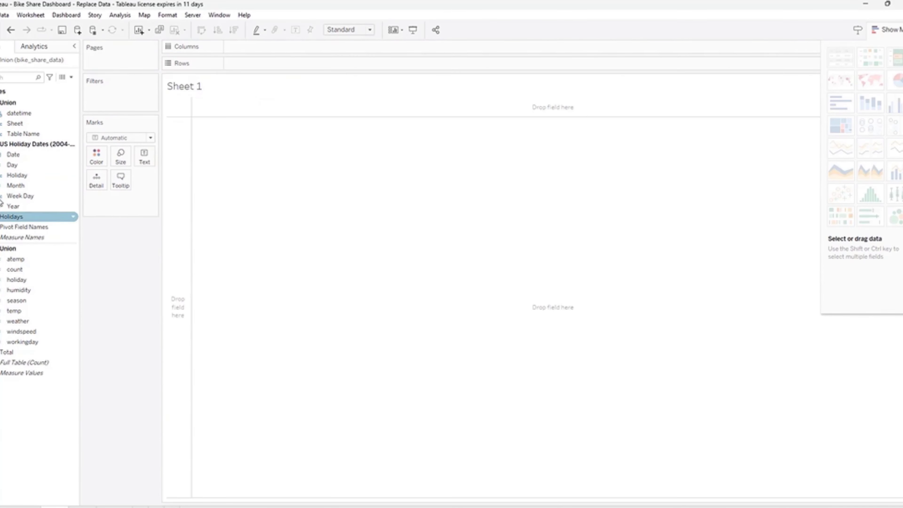
{"action": "double_click", "coordinate": [14, 113]}
{"action": "left_click", "coordinate": [35, 260]}
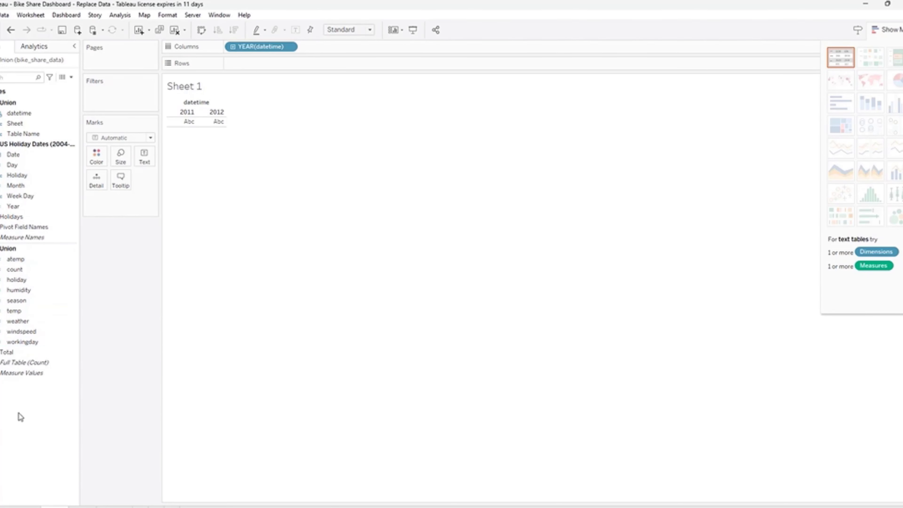
{"action": "left_click", "coordinate": [34, 352]}
{"action": "double_click", "coordinate": [34, 350]}
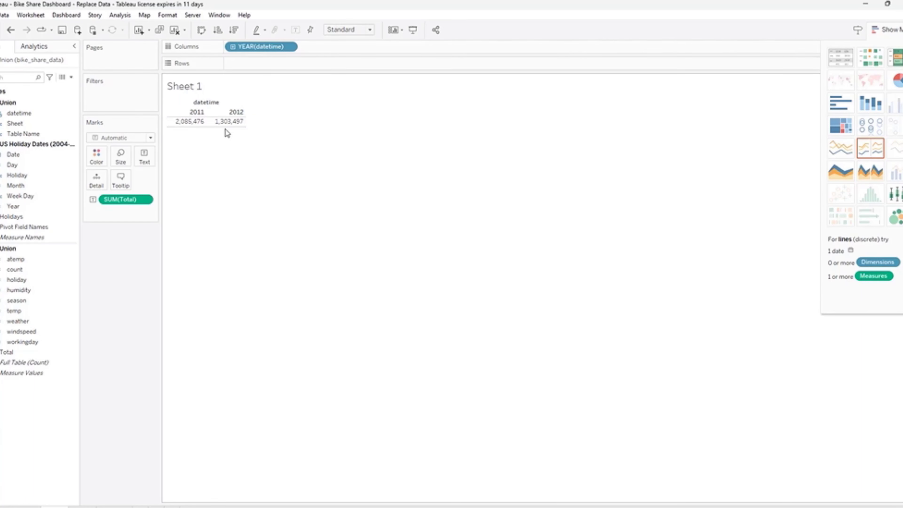
{"action": "mouse_move", "coordinate": [227, 128]}
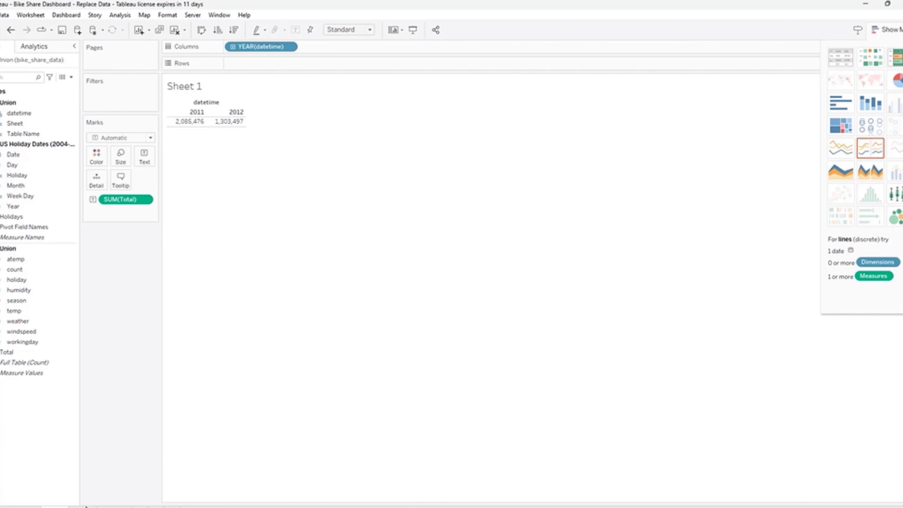
Replace Measure Values on Sheet 2 with the sum of Total for each holiday.
{"action": "left_click", "coordinate": [84, 506]}
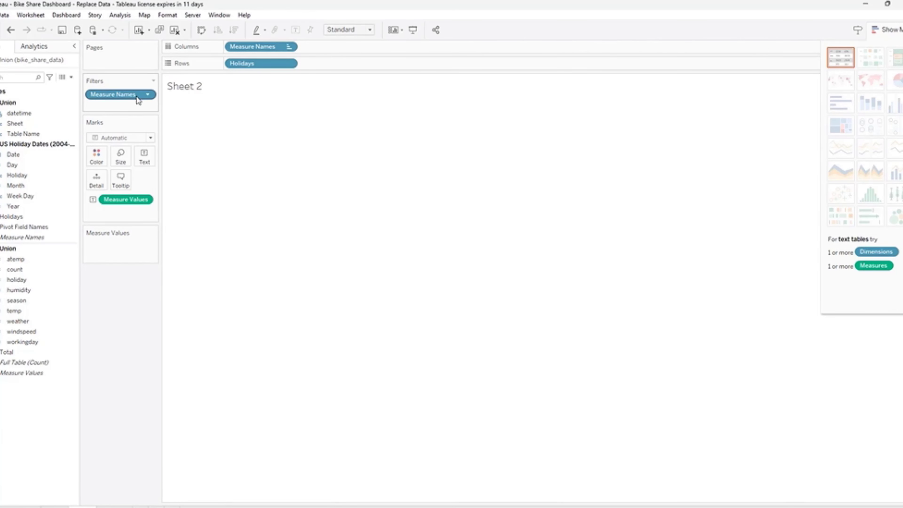
{"action": "left_click_drag", "start_coordinate": [125, 198], "coordinate": [102, 425]}
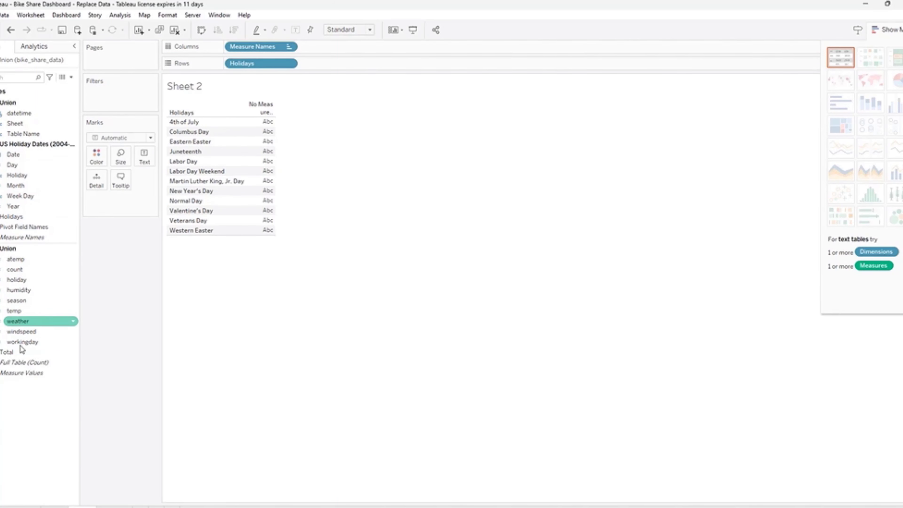
{"action": "double_click", "coordinate": [15, 352]}
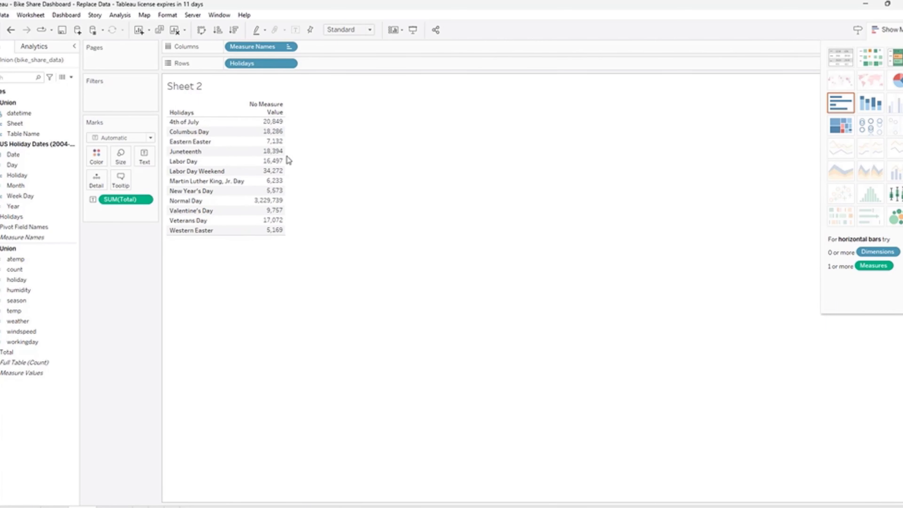
Replace count with Total in the Line Chart's WINDOW_AVG formula, keeping the window from -24 to 0.
{"action": "left_click", "coordinate": [108, 506]}
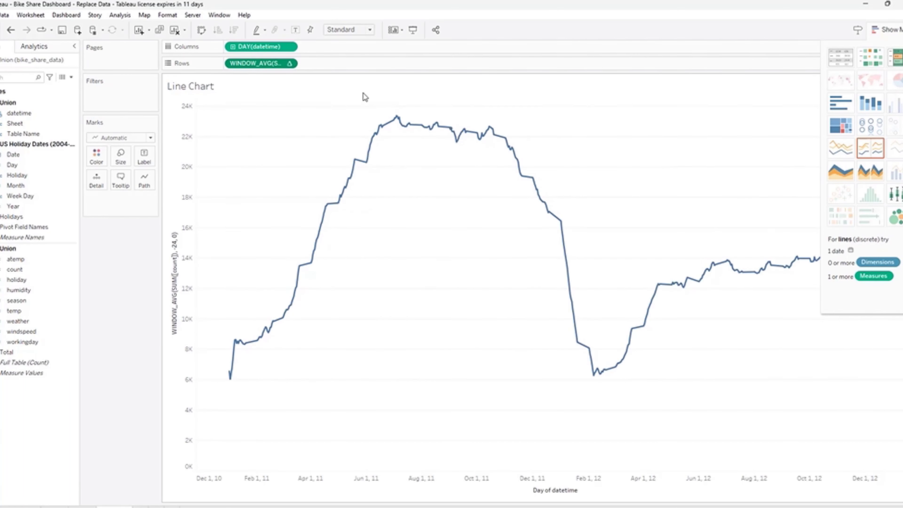
{"action": "double_click", "coordinate": [272, 63]}
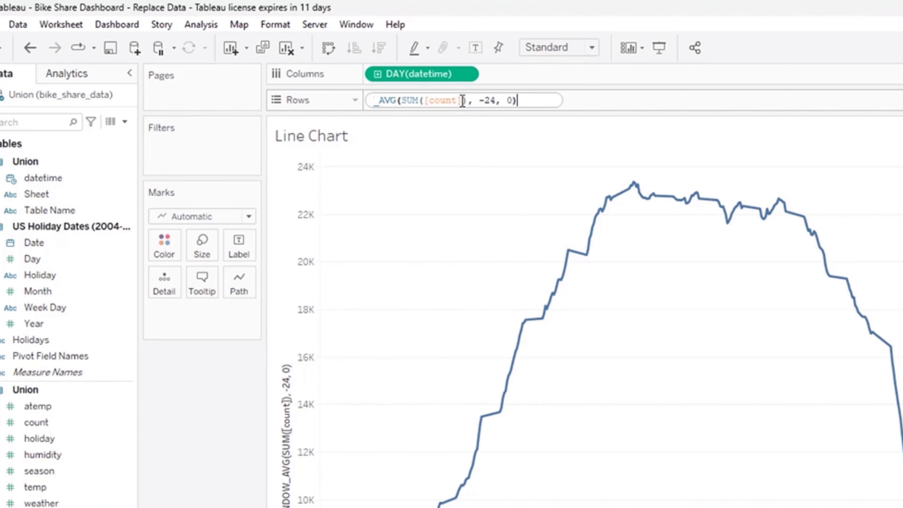
{"action": "left_click_drag", "start_coordinate": [462, 100], "coordinate": [430, 100]}
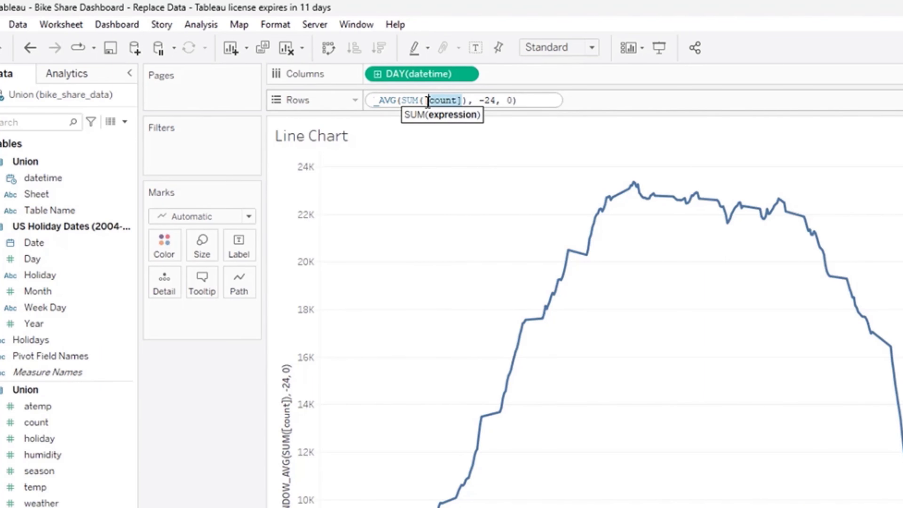
{"action": "type", "text": "Total"}
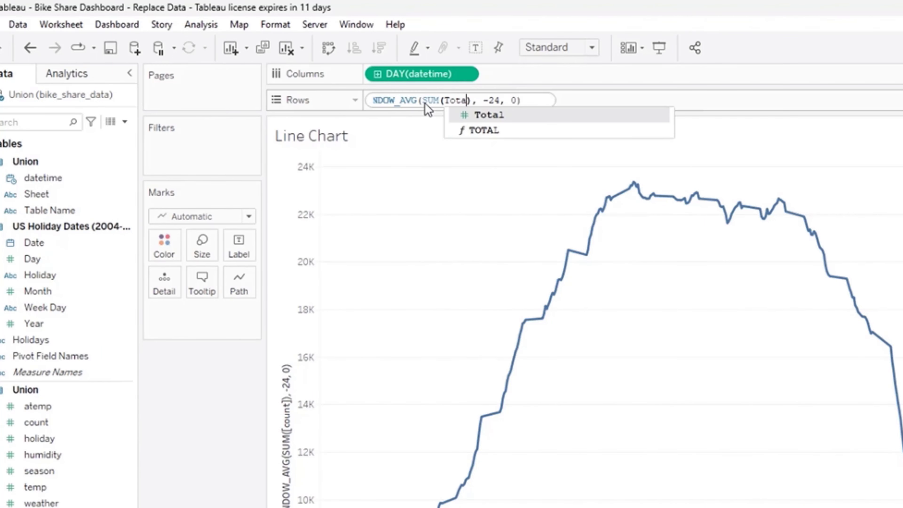
{"action": "left_click", "coordinate": [466, 115]}
{"action": "key", "text": "Return"}
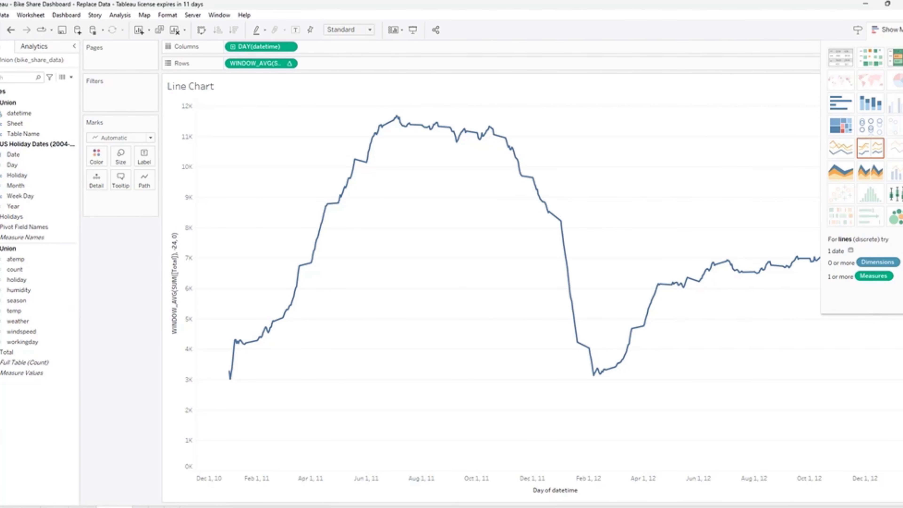
Return to the data source, compare the count column with the pivoted columns, and add count to the existing pivot.
{"action": "left_click", "coordinate": [19, 507]}
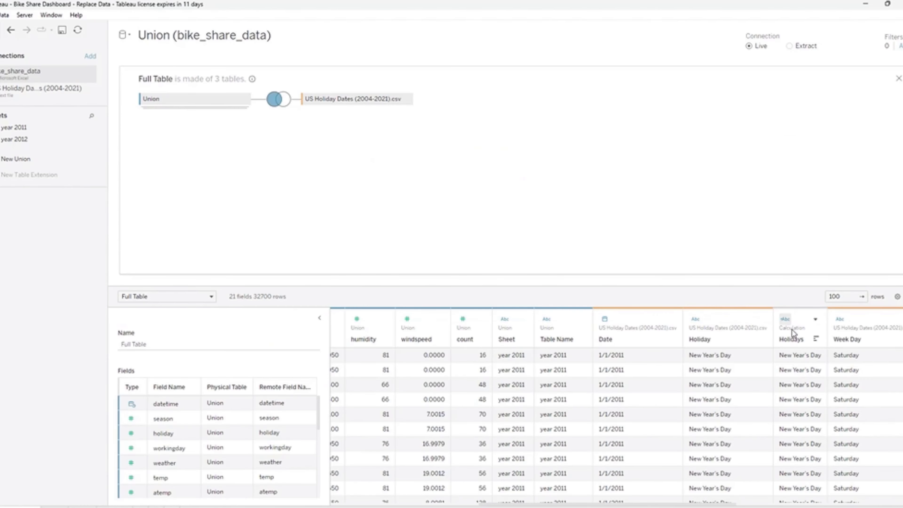
{"action": "left_click_drag", "start_coordinate": [568, 506], "coordinate": [420, 505]}
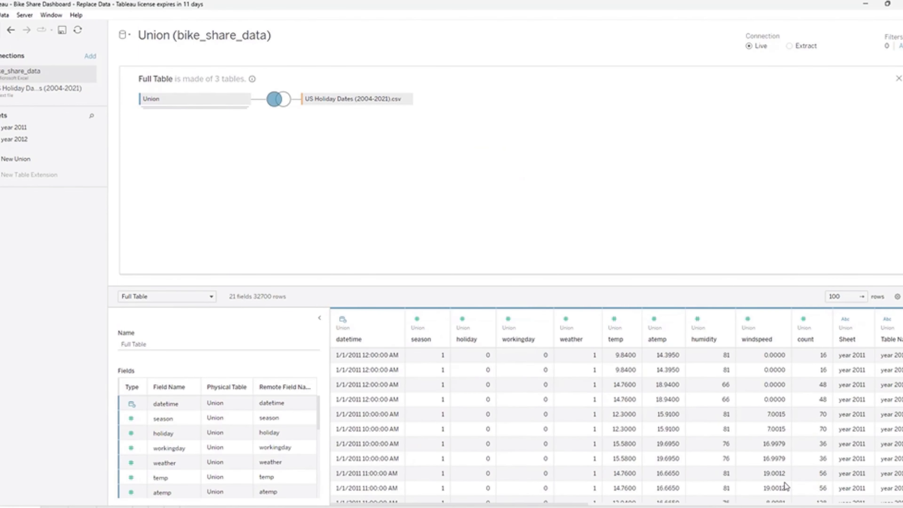
{"action": "left_click", "coordinate": [787, 488]}
{"action": "left_click", "coordinate": [775, 505]}
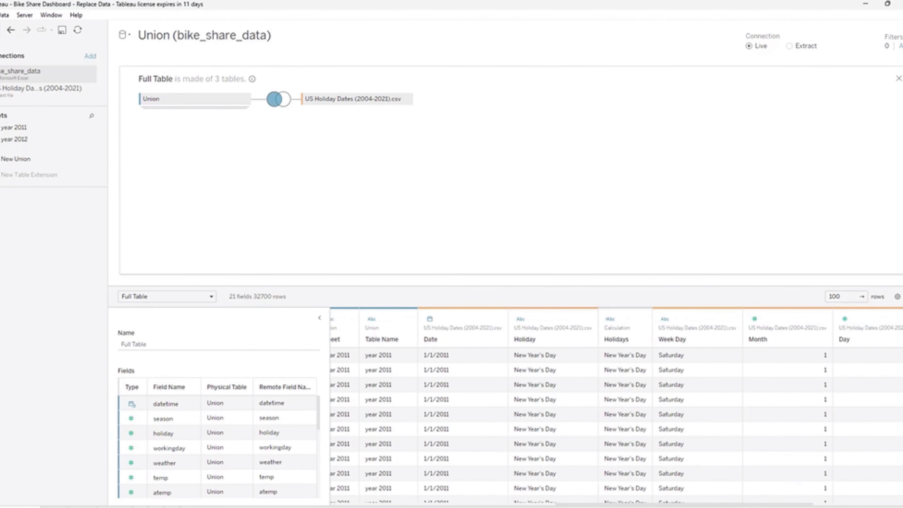
{"action": "left_click_drag", "start_coordinate": [769, 505], "coordinate": [889, 502]}
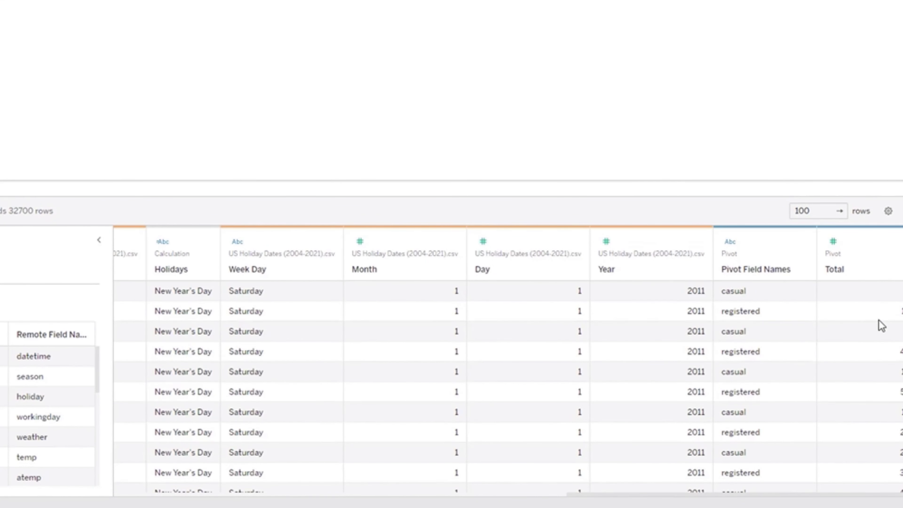
{"action": "left_click_drag", "start_coordinate": [705, 496], "coordinate": [439, 502]}
{"action": "left_click", "coordinate": [333, 236]}
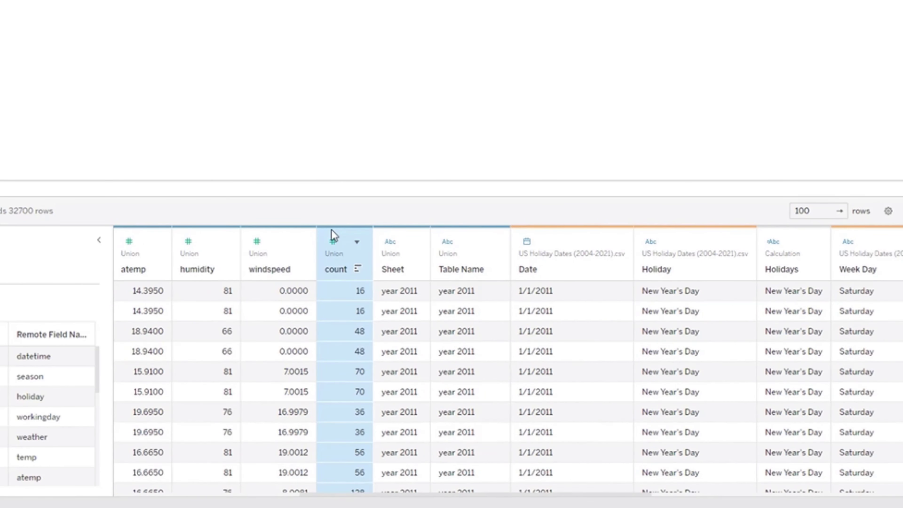
{"action": "right_click", "coordinate": [333, 236]}
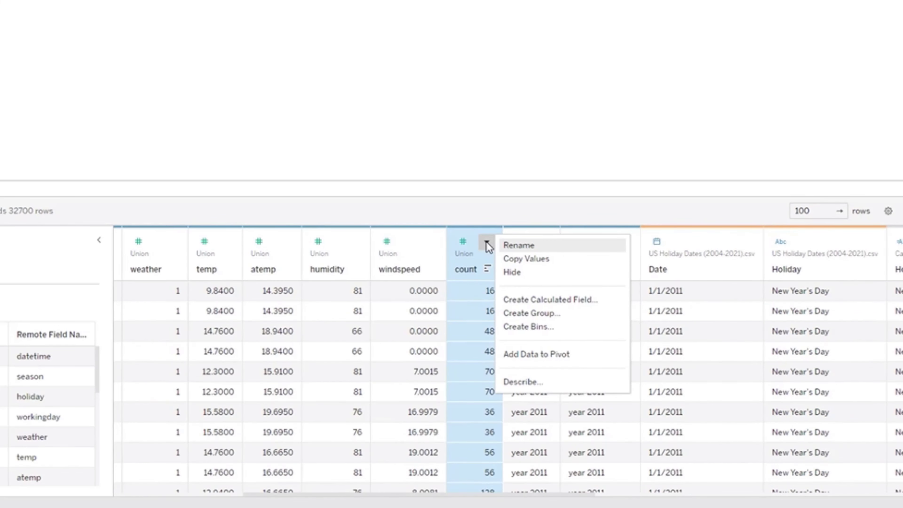
{"action": "left_click", "coordinate": [520, 359]}
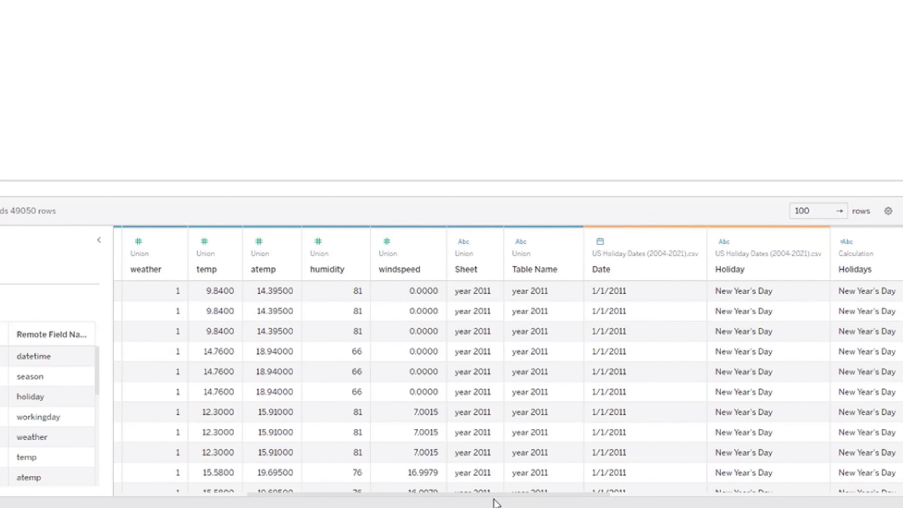
Inspect the Pivot Field Names and Total columns in the data grid and open the options for Pivot Field Names.
{"action": "left_click_drag", "start_coordinate": [496, 495], "coordinate": [805, 496]}
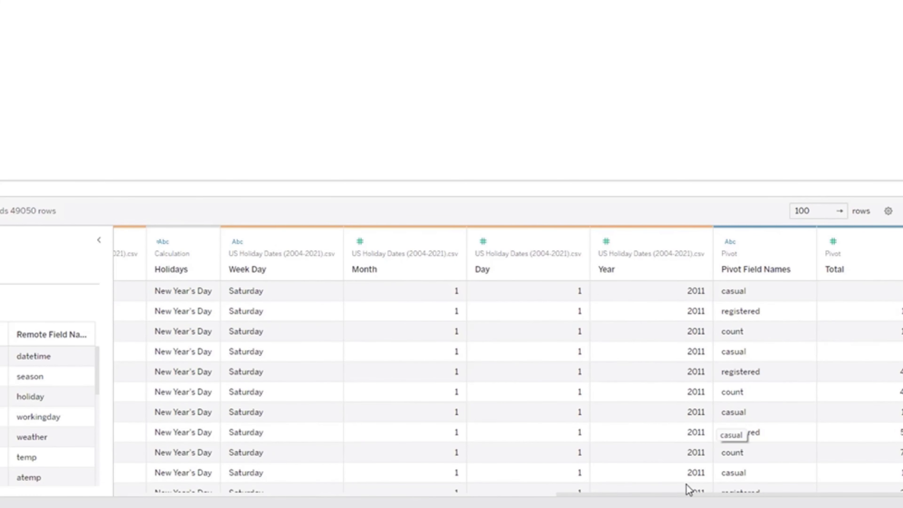
{"action": "mouse_move", "coordinate": [686, 496]}
{"action": "left_mouse_down"}
{"action": "mouse_move", "coordinate": [242, 495]}
{"action": "mouse_move", "coordinate": [684, 495]}
{"action": "left_mouse_up"}
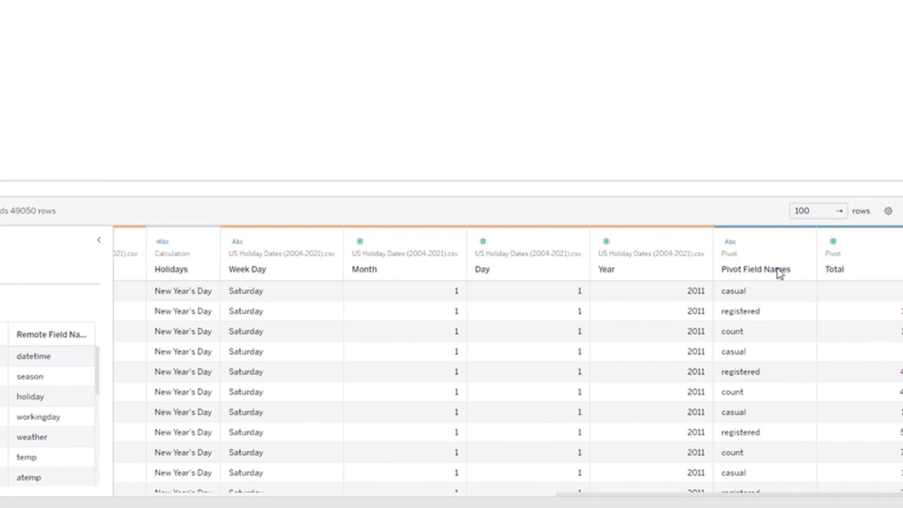
{"action": "left_click", "coordinate": [801, 243]}
{"action": "left_click", "coordinate": [801, 243]}
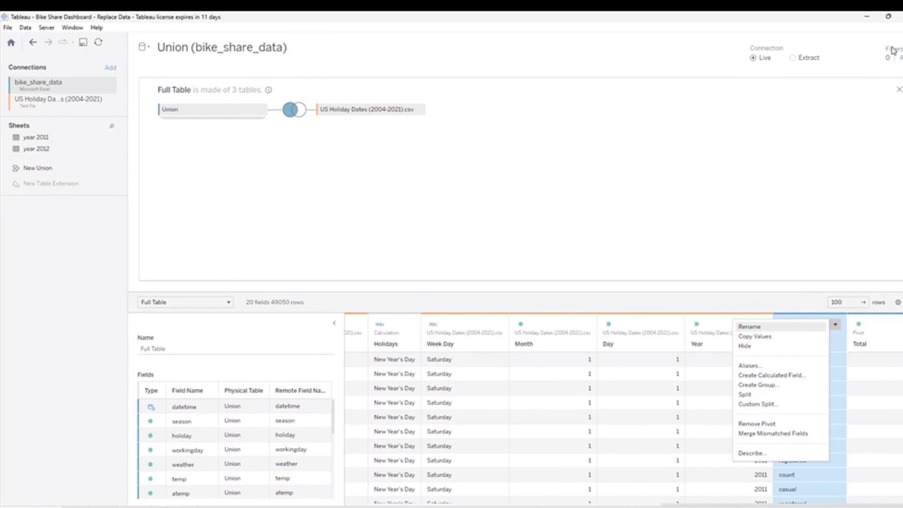
Add a data source filter on Pivot Field Names that keeps only casual and registered.
{"action": "left_click", "coordinate": [900, 58]}
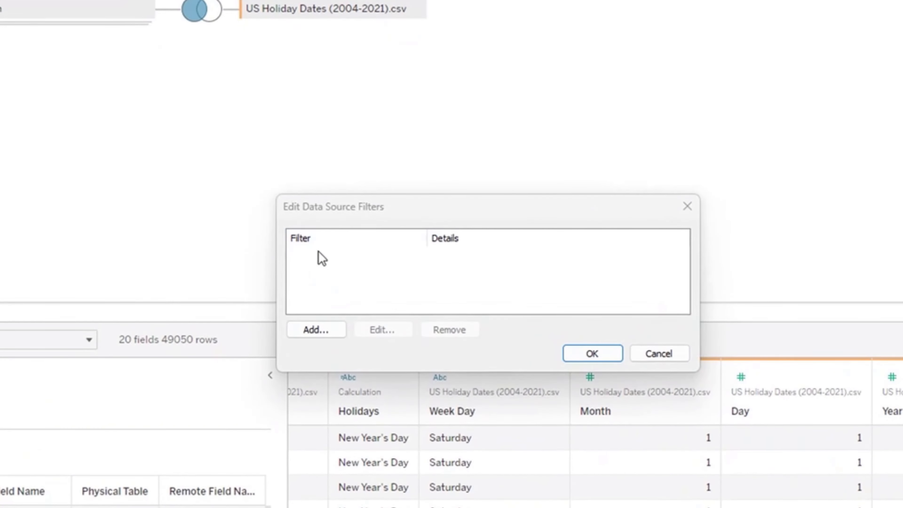
{"action": "left_click", "coordinate": [322, 330]}
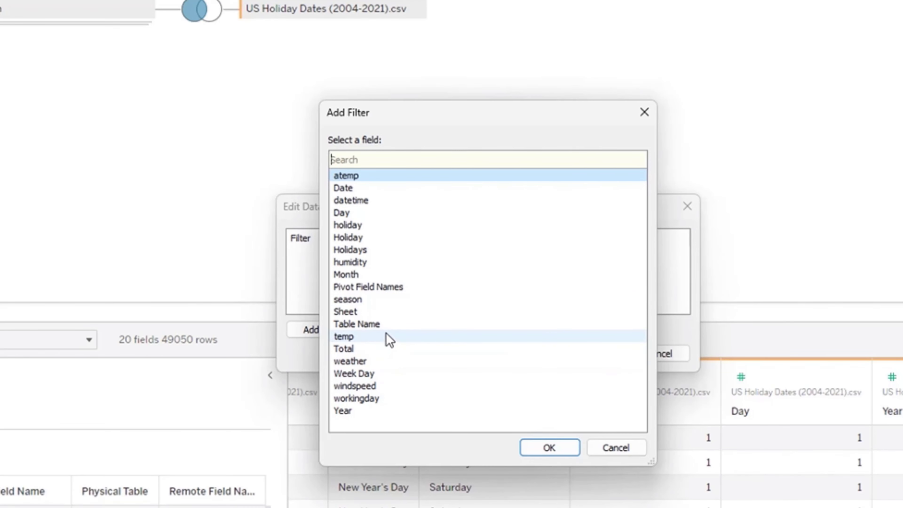
{"action": "double_click", "coordinate": [389, 349]}
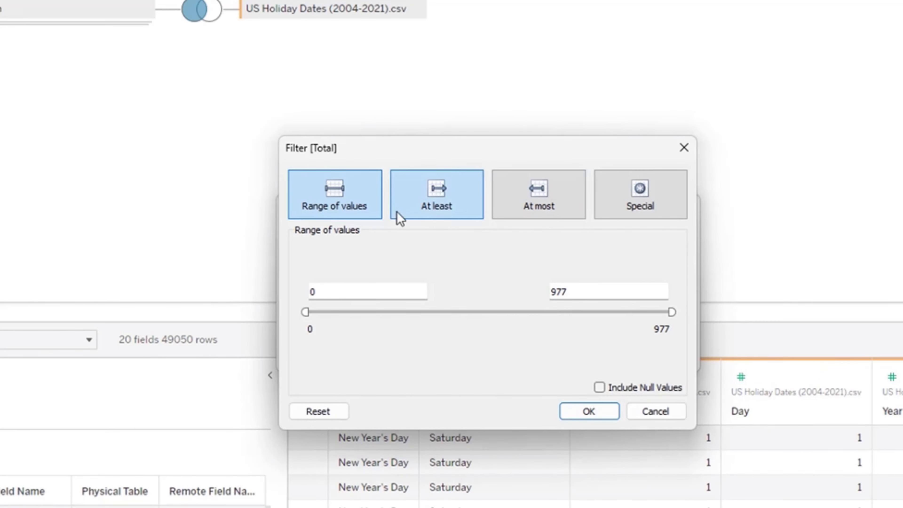
{"action": "left_click", "coordinate": [651, 414]}
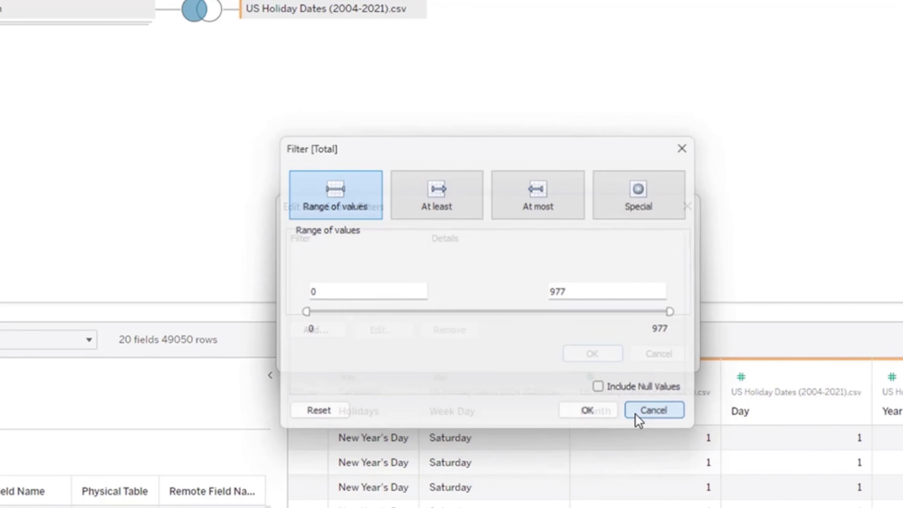
{"action": "left_click", "coordinate": [328, 331]}
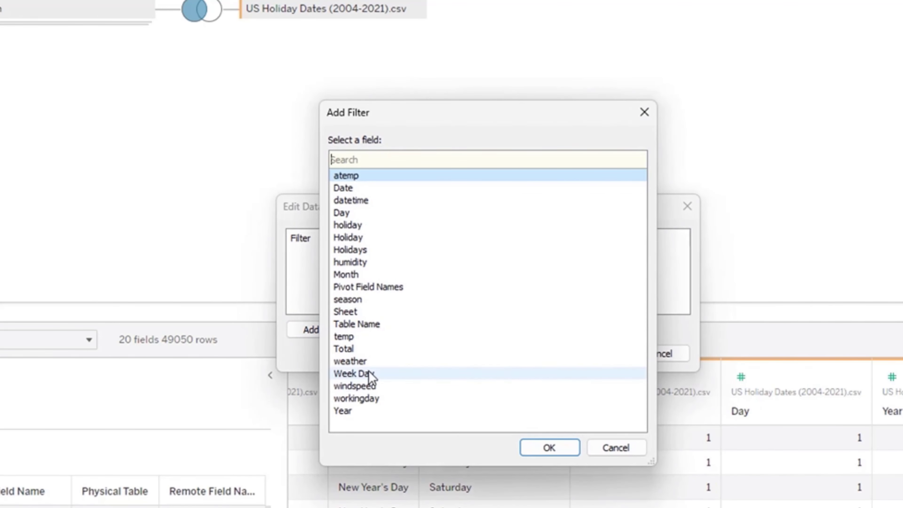
{"action": "double_click", "coordinate": [380, 288]}
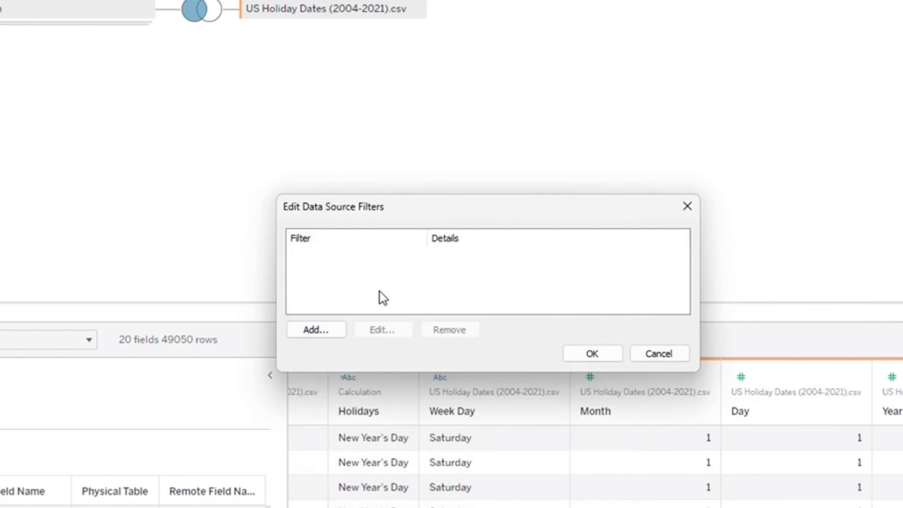
{"action": "left_click", "coordinate": [332, 169]}
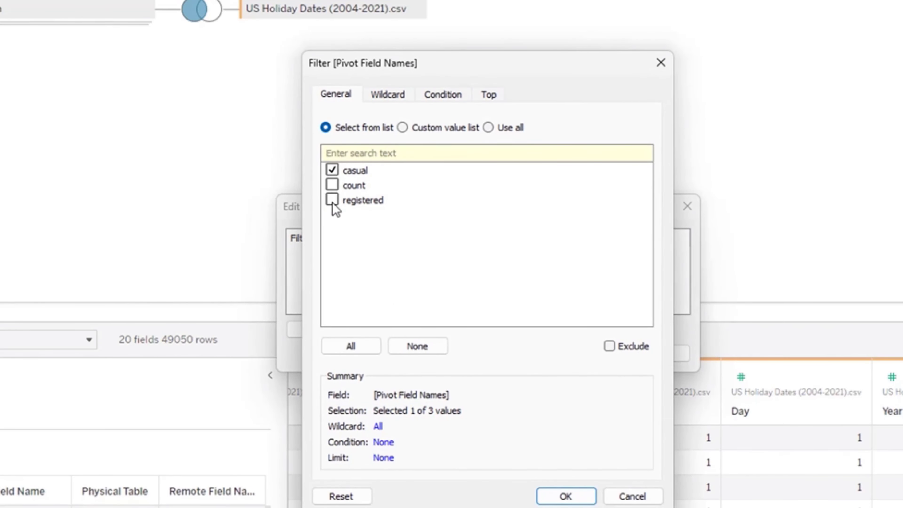
{"action": "left_click", "coordinate": [564, 498]}
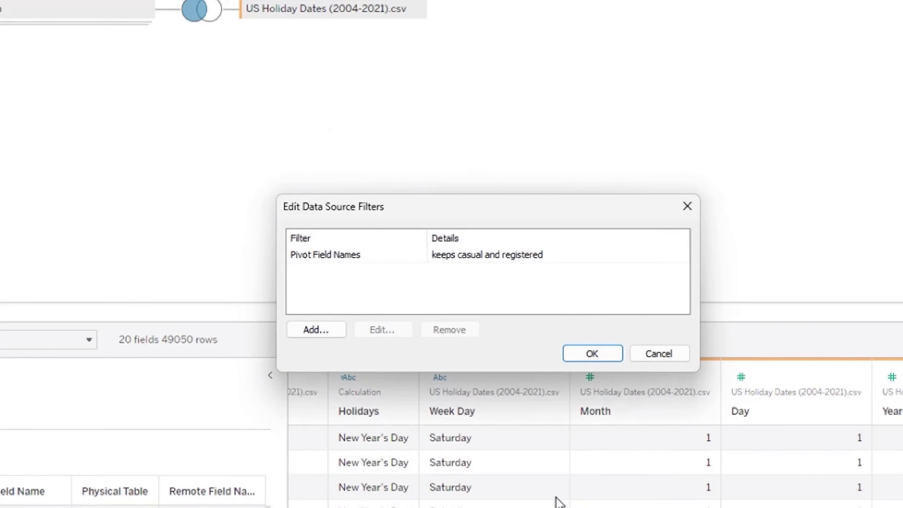
{"action": "left_click", "coordinate": [591, 354]}
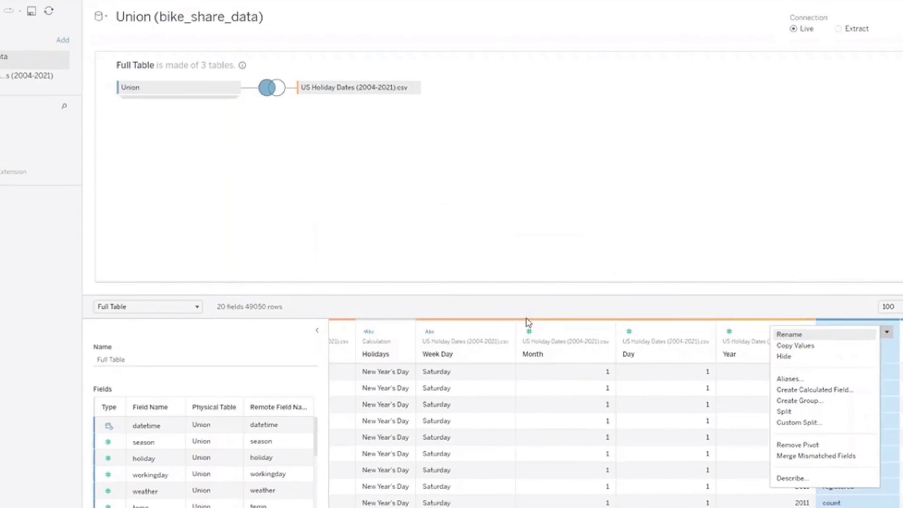
{"action": "left_click", "coordinate": [765, 286]}
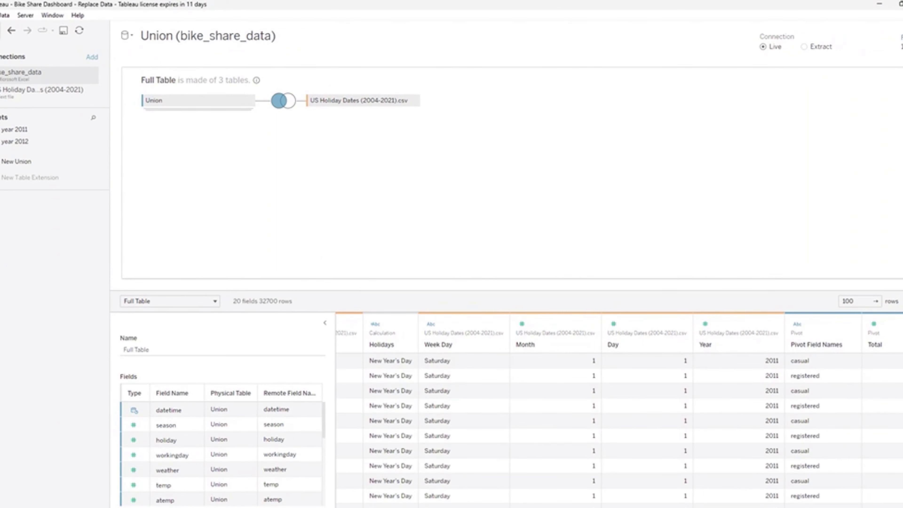
Return to the Line Chart and check the WINDOW_AVG formula on Rows.
{"action": "left_click_drag", "start_coordinate": [679, 507], "coordinate": [331, 498]}
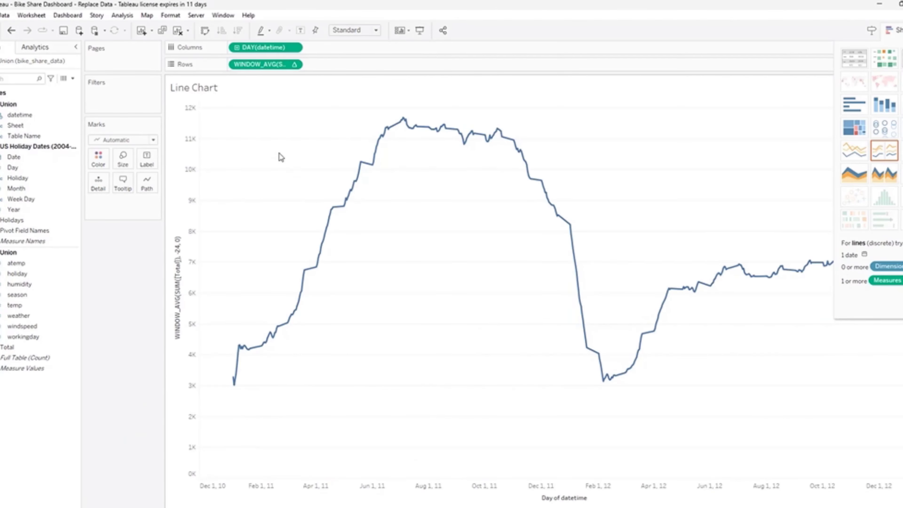
{"action": "double_click", "coordinate": [285, 65]}
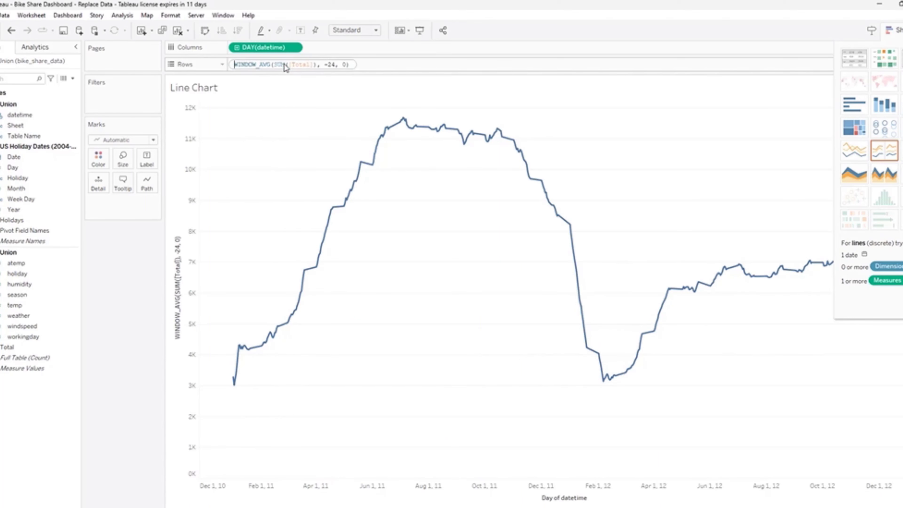
{"action": "left_click", "coordinate": [277, 328]}
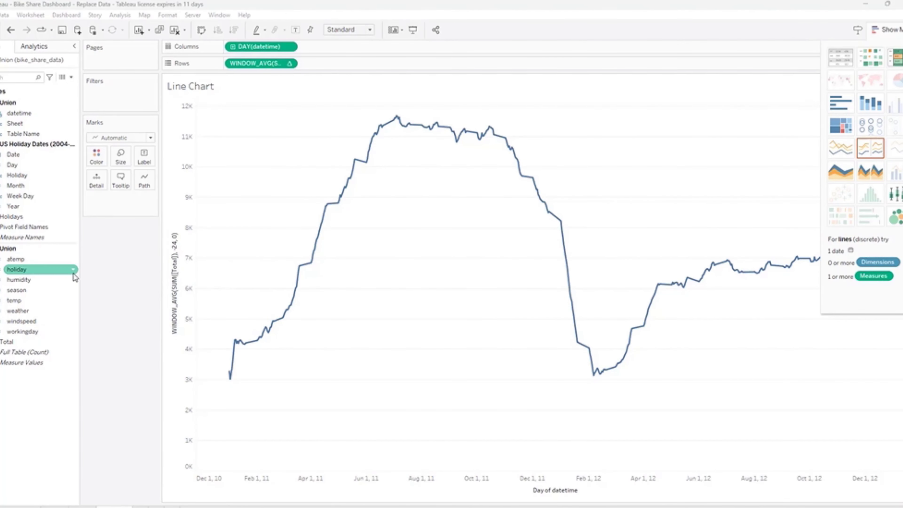
Rename the Pivot Field Names field to Rider Type and color the Line Chart's lines by it.
{"action": "right_click", "coordinate": [32, 231]}
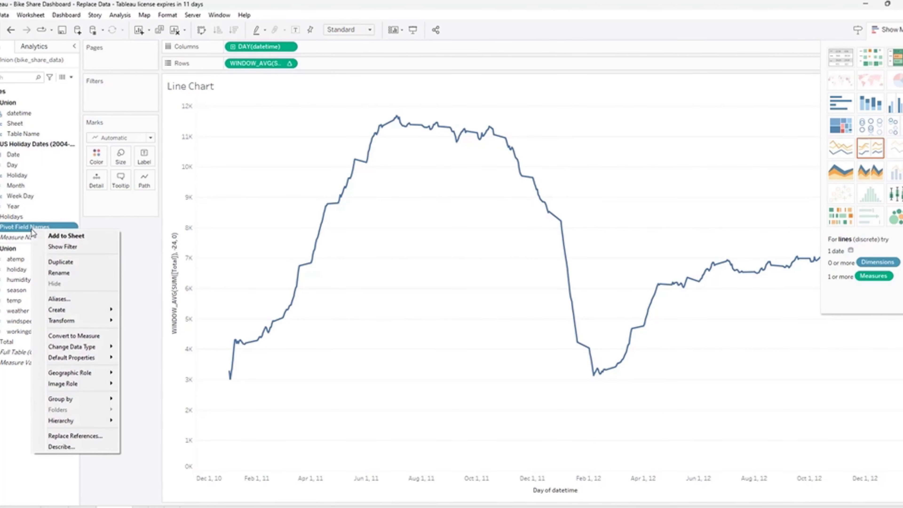
{"action": "left_click", "coordinate": [58, 273]}
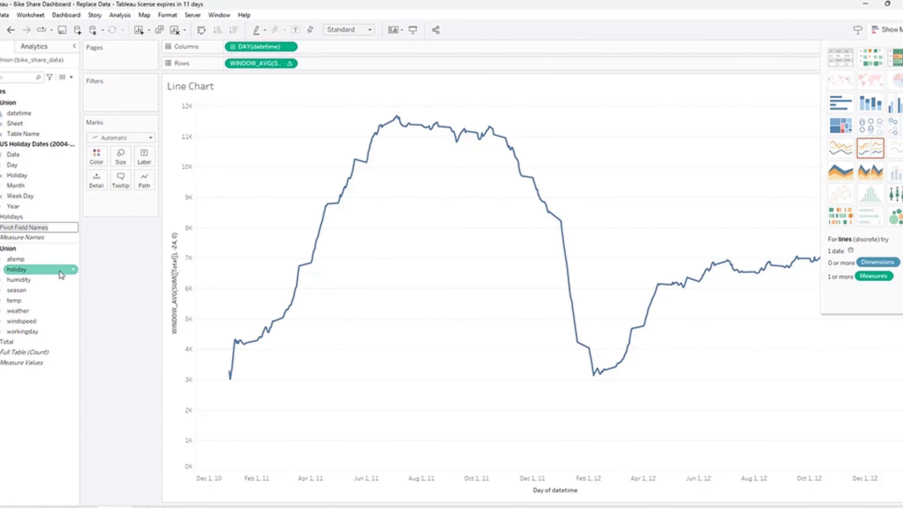
{"action": "type", "text": "Rider Type"}
{"action": "key", "text": "Return"}
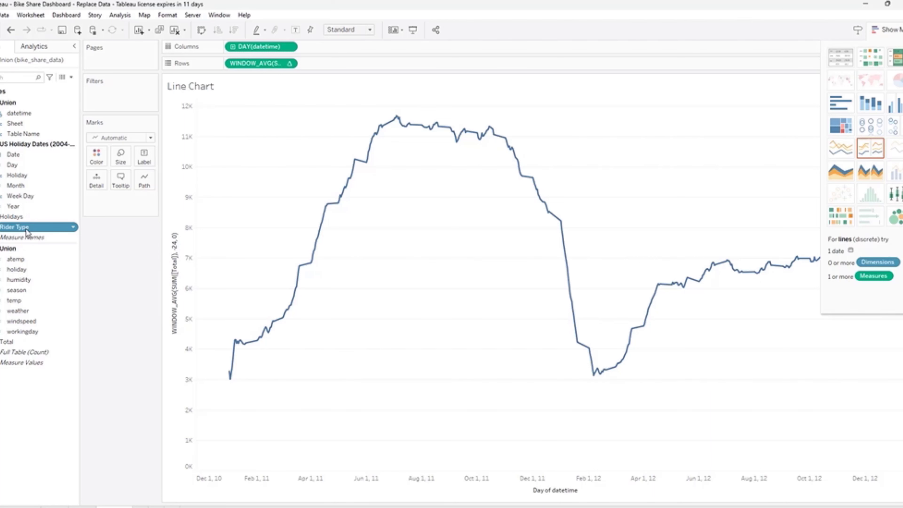
{"action": "left_click_drag", "start_coordinate": [28, 231], "coordinate": [356, 429]}
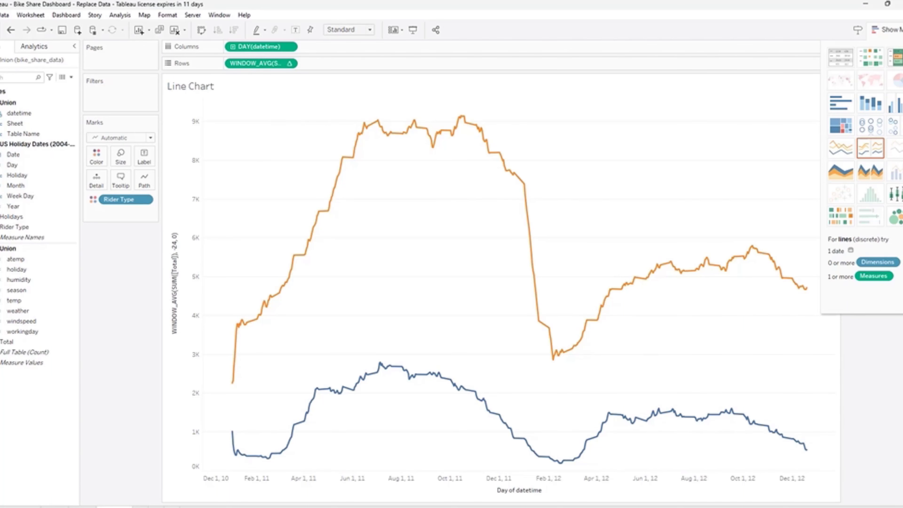
Create a new worksheet named Heatmap and place datetime by year on Columns.
{"action": "left_click", "coordinate": [141, 507]}
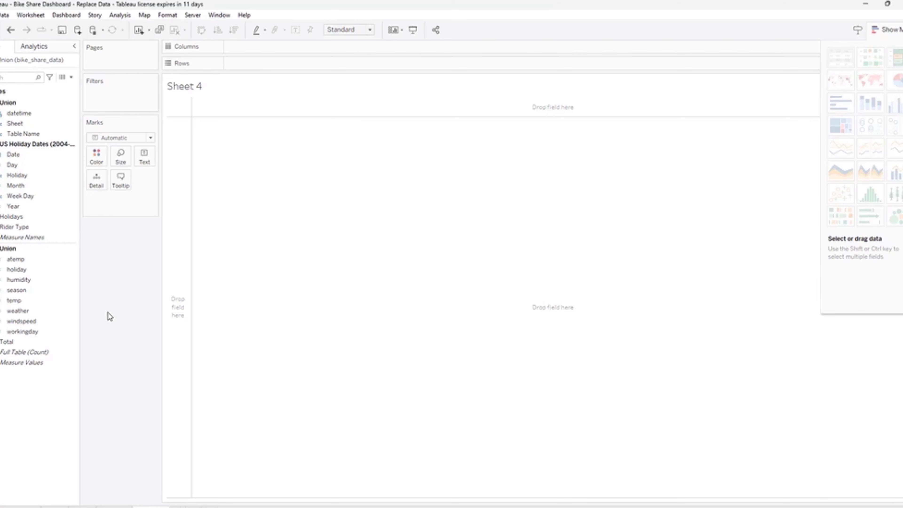
{"action": "key", "text": "Return"}
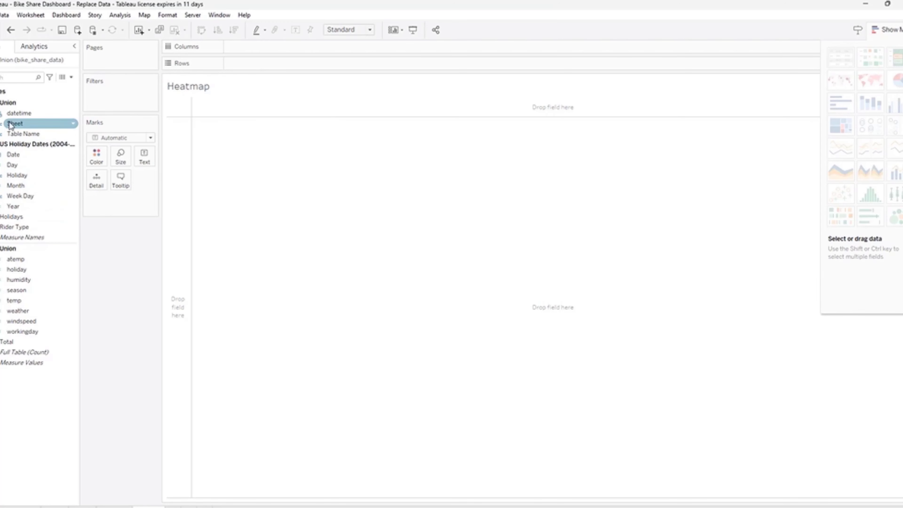
{"action": "double_click", "coordinate": [34, 113]}
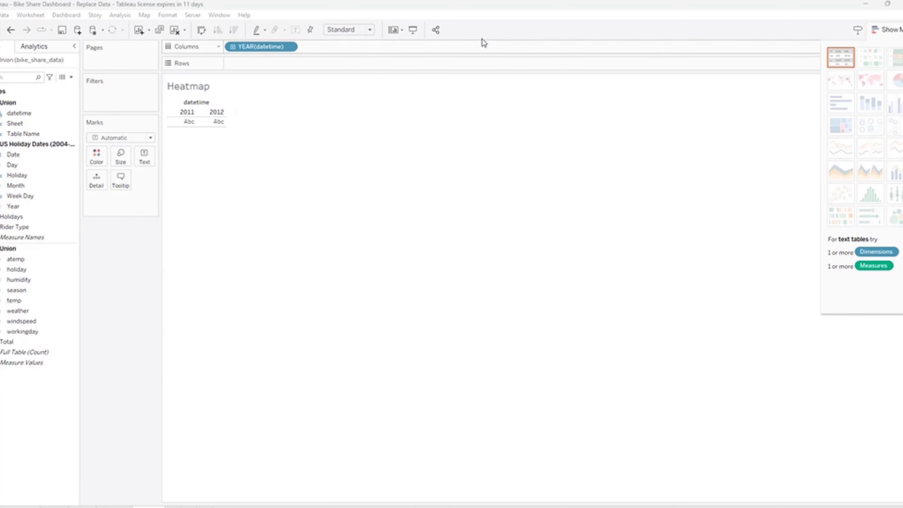
Drill the datetime date on Columns down through quarter, month and day to hour.
{"action": "left_click", "coordinate": [234, 47]}
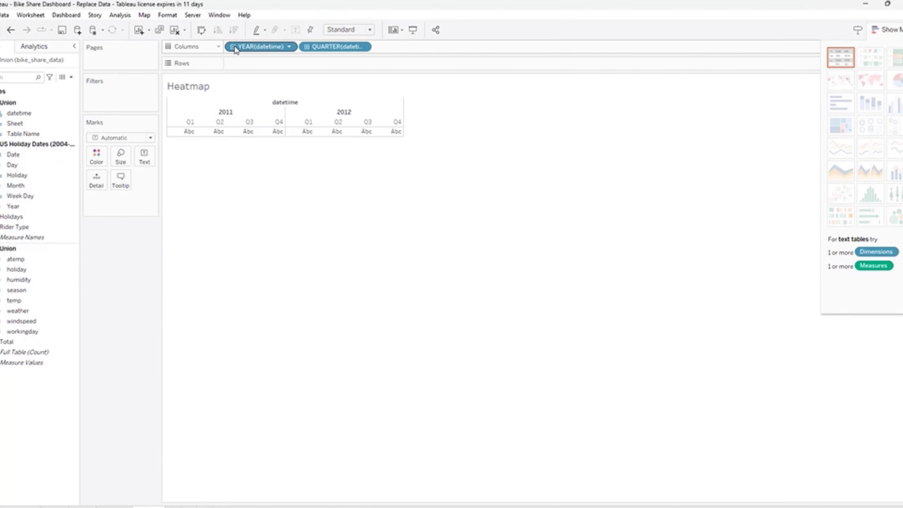
{"action": "left_click", "coordinate": [234, 48]}
{"action": "left_click", "coordinate": [233, 47]}
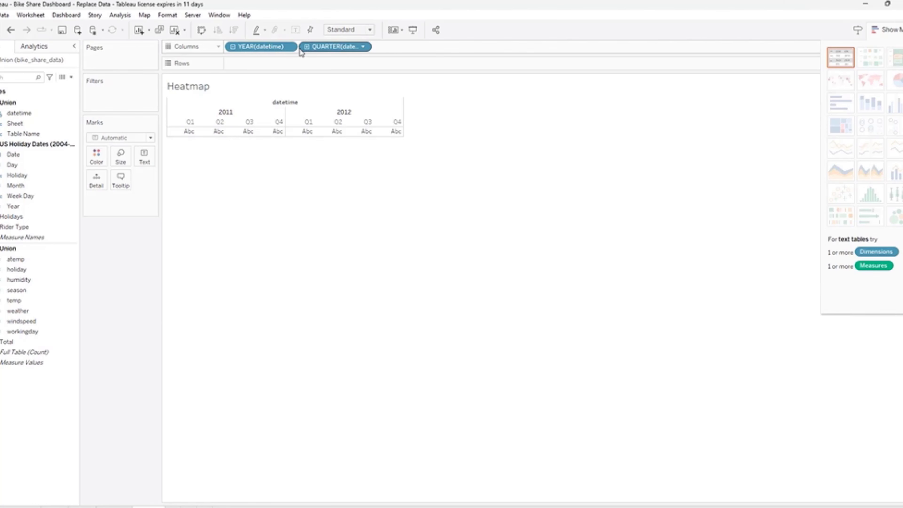
{"action": "left_click", "coordinate": [307, 47]}
{"action": "left_click", "coordinate": [381, 47]}
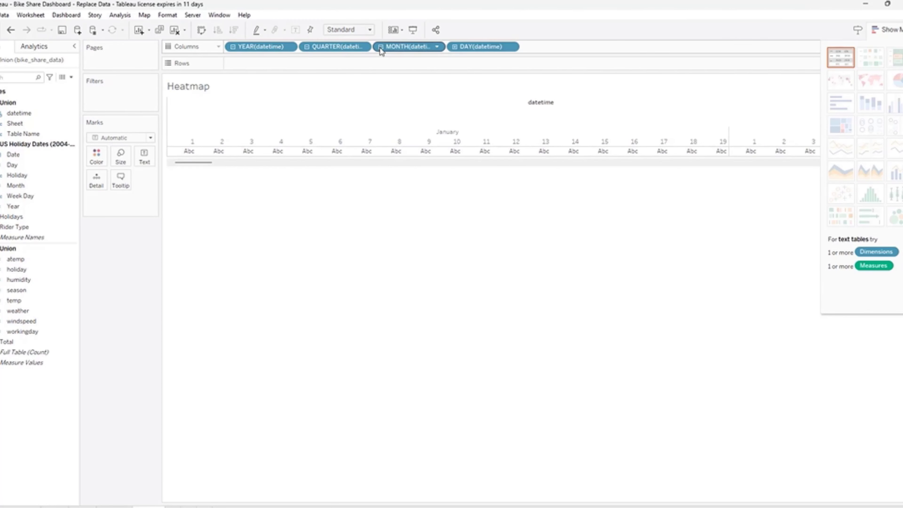
{"action": "left_click", "coordinate": [455, 46]}
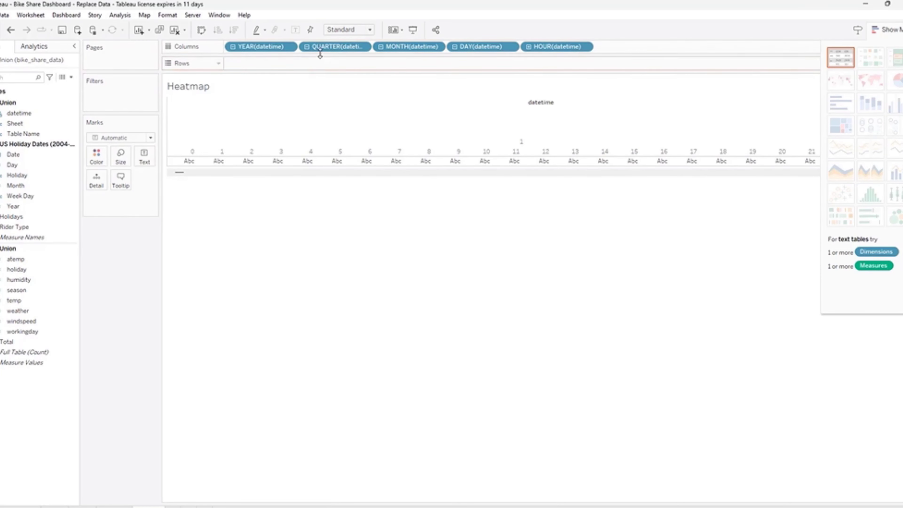
Remove the datetime levels above hour from Columns and move HOUR(datetime) to Rows.
{"action": "left_click_drag", "start_coordinate": [278, 54], "coordinate": [154, 224]}
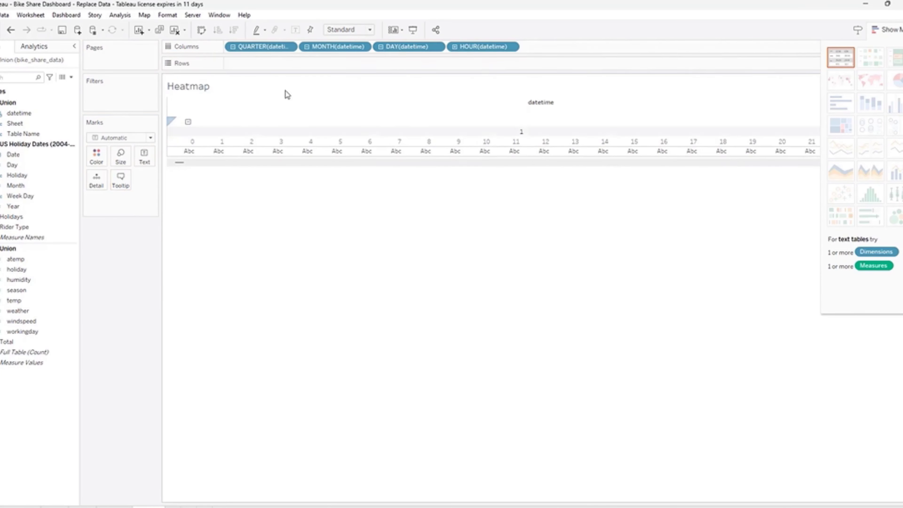
{"action": "left_click_drag", "start_coordinate": [294, 53], "coordinate": [283, 281]}
{"action": "mouse_move", "coordinate": [261, 47]}
{"action": "left_mouse_down"}
{"action": "mouse_move", "coordinate": [229, 172]}
{"action": "mouse_move", "coordinate": [262, 50]}
{"action": "mouse_move", "coordinate": [263, 84]}
{"action": "mouse_move", "coordinate": [265, 75]}
{"action": "mouse_move", "coordinate": [244, 75]}
{"action": "mouse_move", "coordinate": [248, 63]}
{"action": "left_mouse_up"}
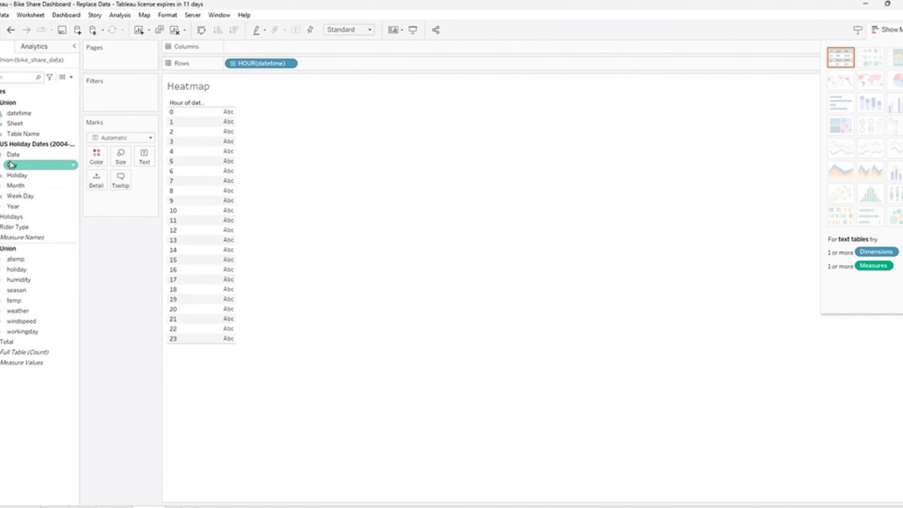
Add the holiday table's Date field to Marks as detail and set it to a custom Weekdays date part.
{"action": "left_click_drag", "start_coordinate": [11, 164], "coordinate": [105, 202]}
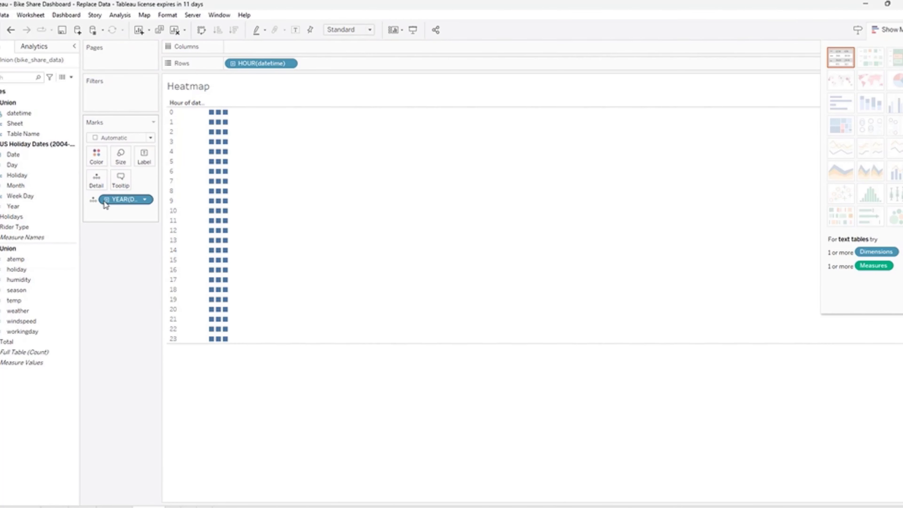
{"action": "right_click", "coordinate": [119, 200]}
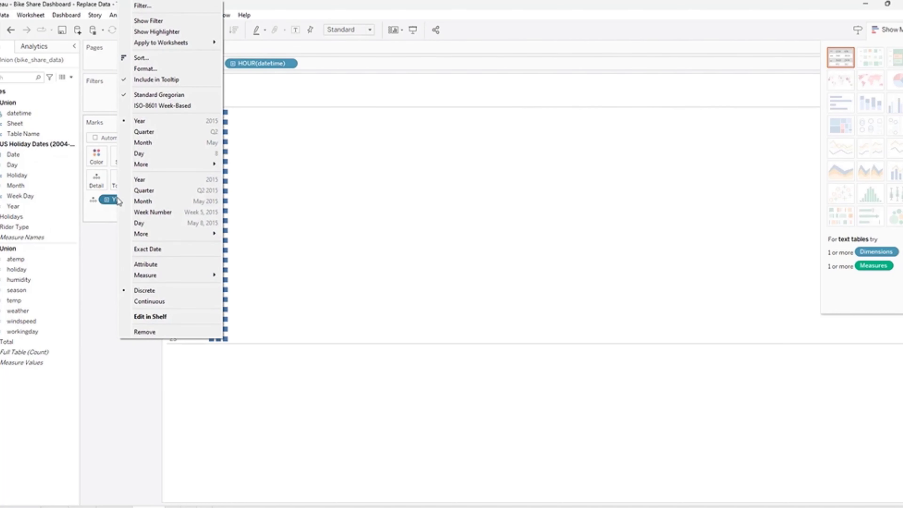
{"action": "mouse_move", "coordinate": [157, 237]}
{"action": "left_click", "coordinate": [245, 236]}
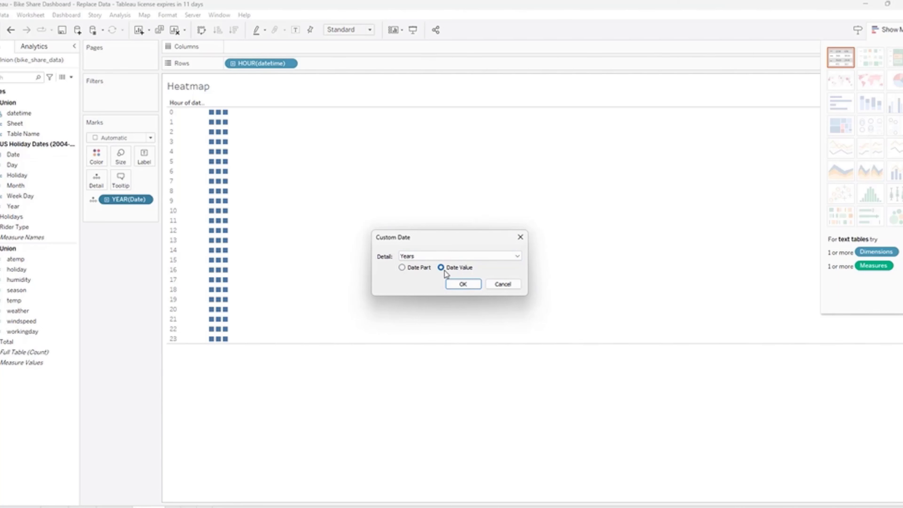
{"action": "left_click", "coordinate": [402, 267]}
{"action": "left_click", "coordinate": [498, 256]}
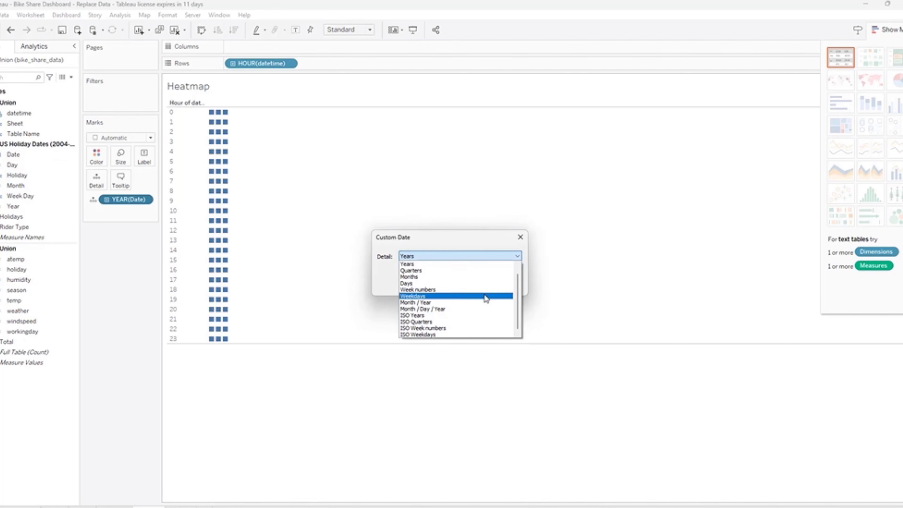
{"action": "left_click", "coordinate": [484, 296]}
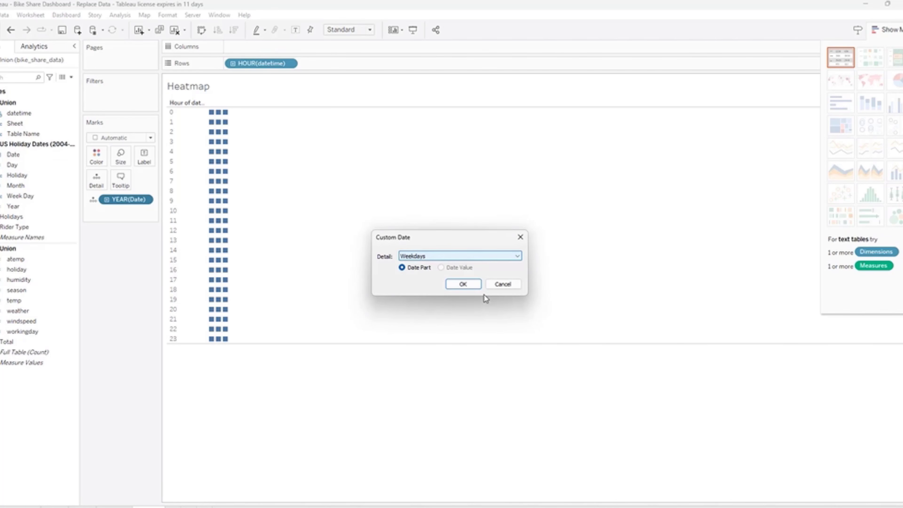
{"action": "left_click", "coordinate": [462, 284]}
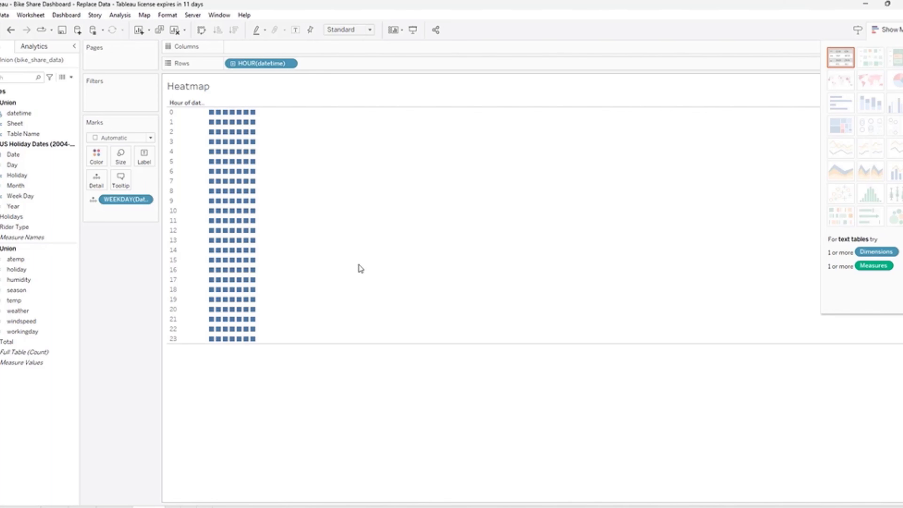
Move WEEKDAY(Date) from Marks to Columns and show the sum of Total as text in the table.
{"action": "left_click_drag", "start_coordinate": [117, 200], "coordinate": [263, 50]}
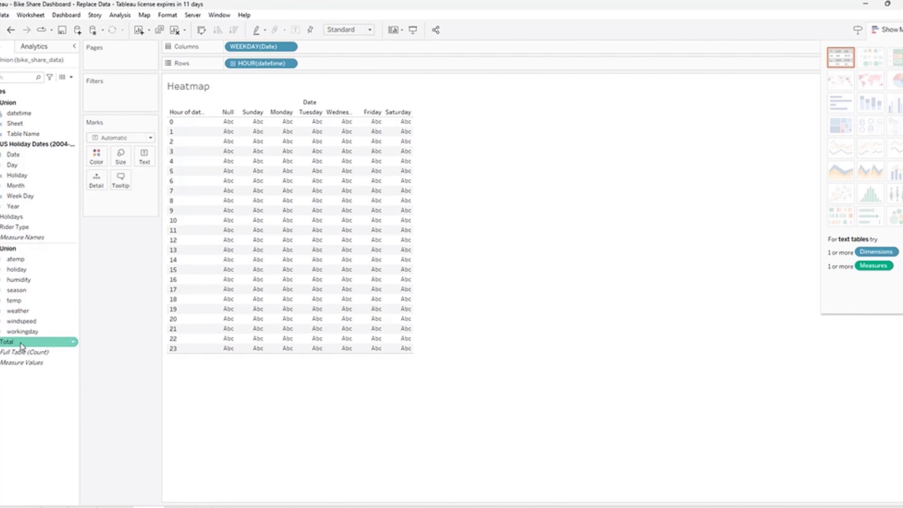
{"action": "left_click_drag", "start_coordinate": [21, 342], "coordinate": [297, 285]}
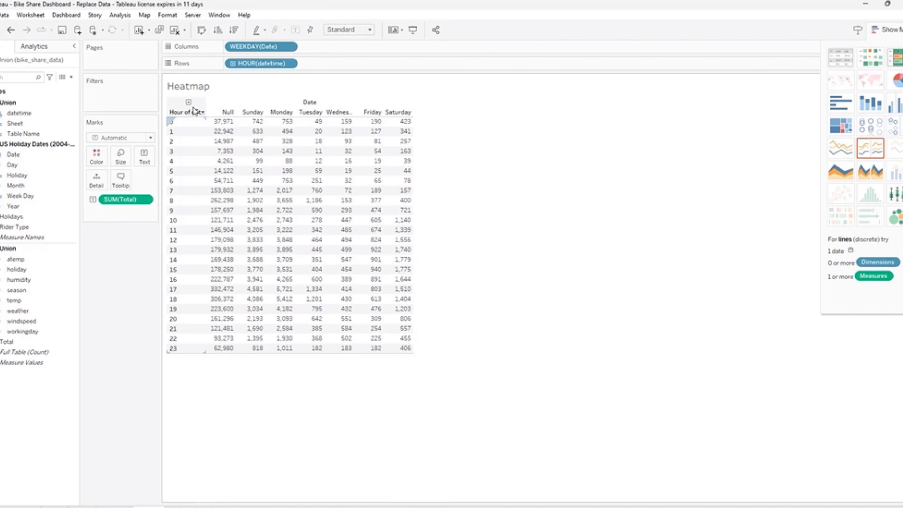
Exclude the Null weekday column from the Heatmap view.
{"action": "right_click", "coordinate": [221, 115]}
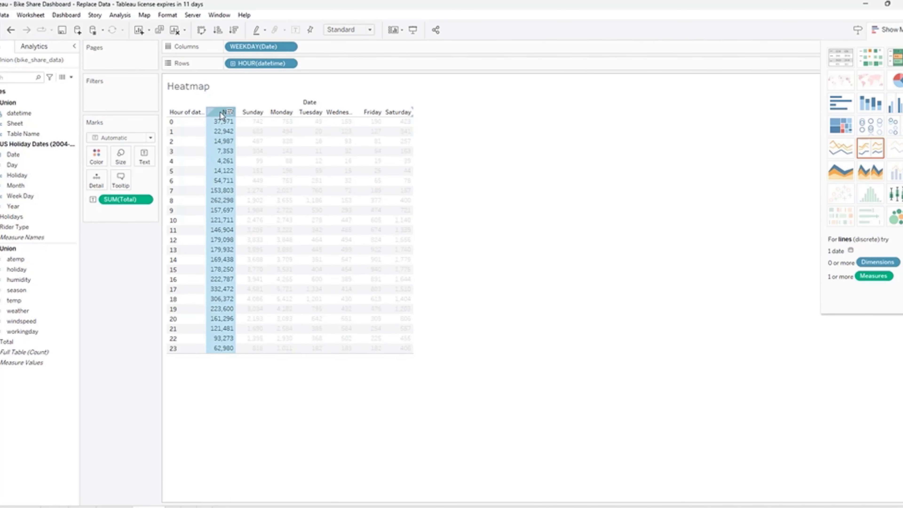
{"action": "left_click", "coordinate": [228, 130]}
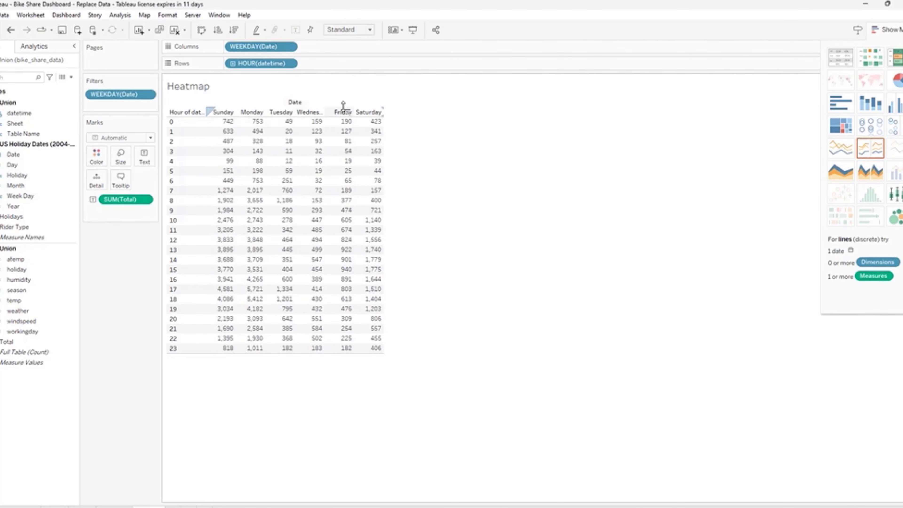
{"action": "left_click", "coordinate": [348, 113]}
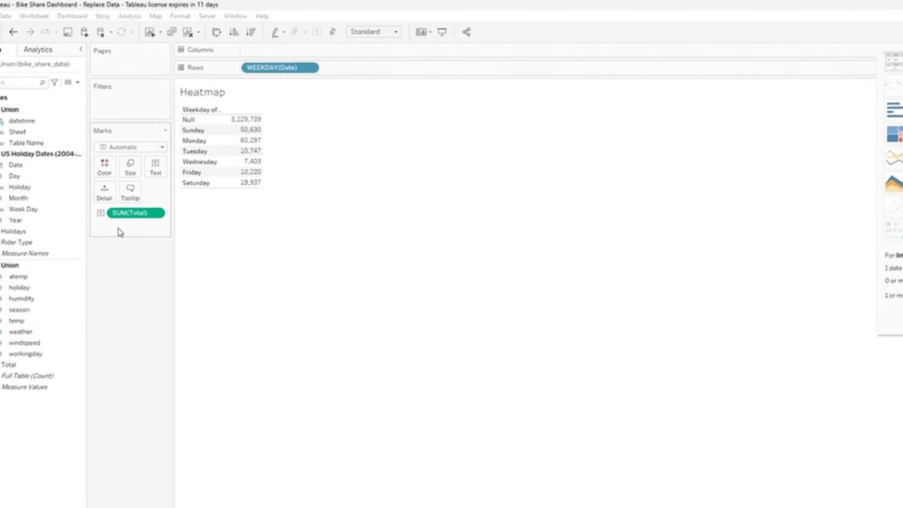
{"action": "right_click", "coordinate": [127, 214]}
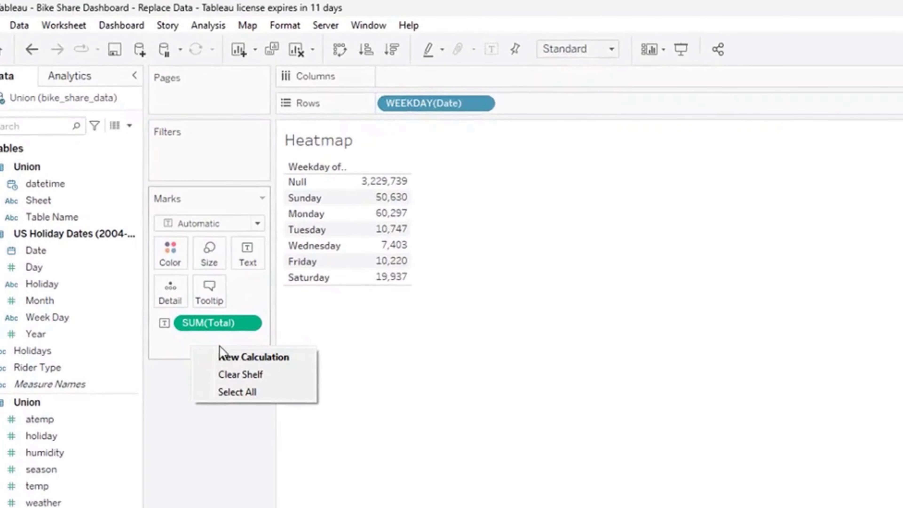
{"action": "left_click", "coordinate": [226, 356]}
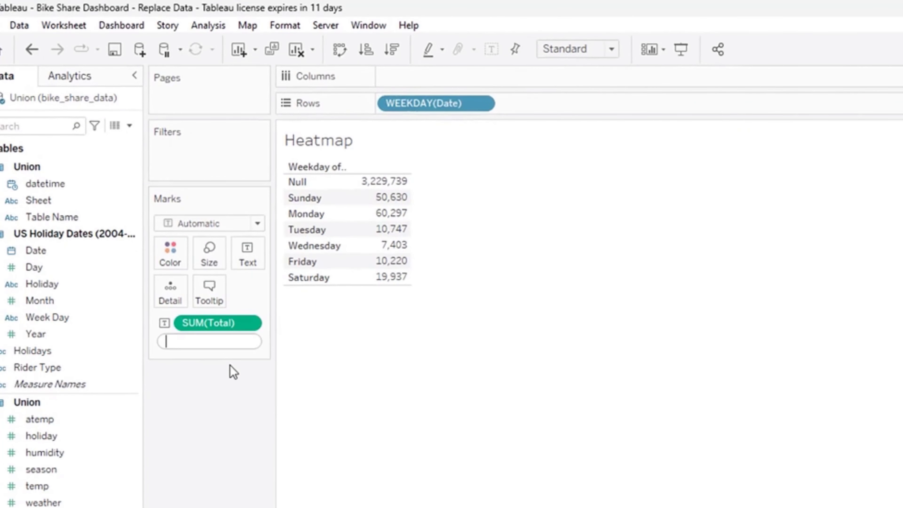
{"action": "type", "text": "DATENAME([Date]"}
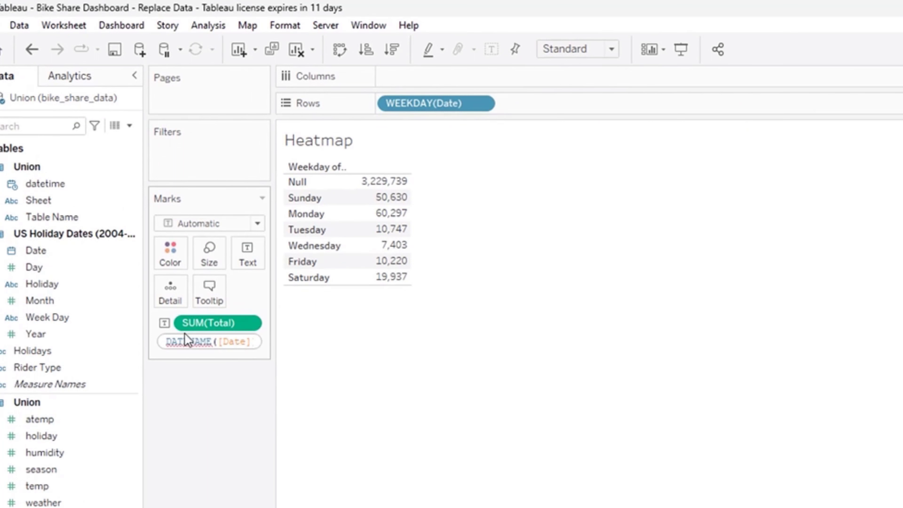
{"action": "left_click", "coordinate": [219, 454]}
{"action": "left_click_drag", "start_coordinate": [208, 349], "coordinate": [74, 470]}
Write a new calculation on Columns: DATENAME("Weekday",[datetime],'Sunday').
{"action": "right_click", "coordinate": [397, 83]}
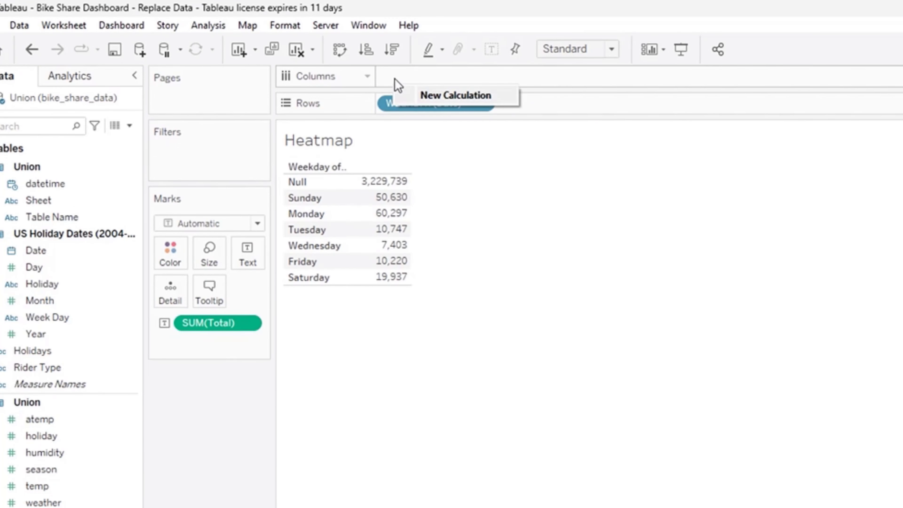
{"action": "left_click", "coordinate": [414, 94]}
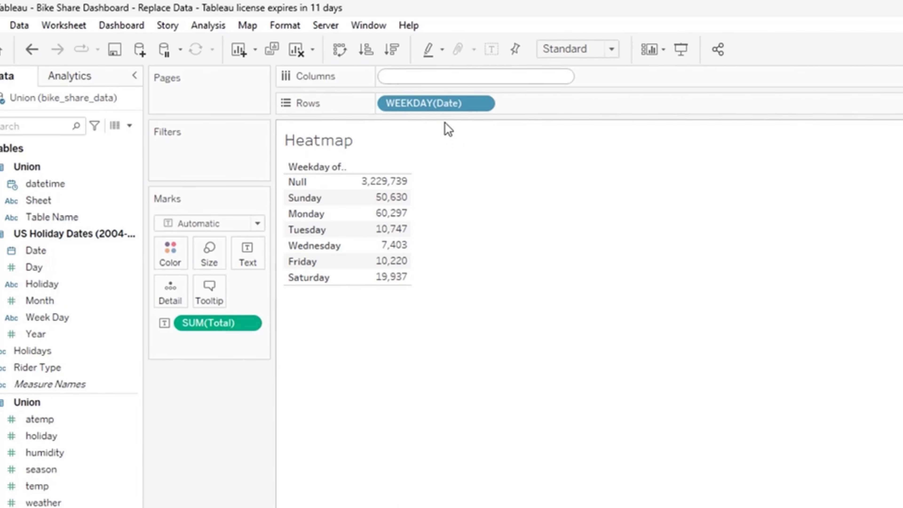
{"action": "type", "text": "Data"}
{"action": "key", "text": "BackSpace"}
{"action": "type", "text": "e"}
{"action": "left_click", "coordinate": [469, 155]}
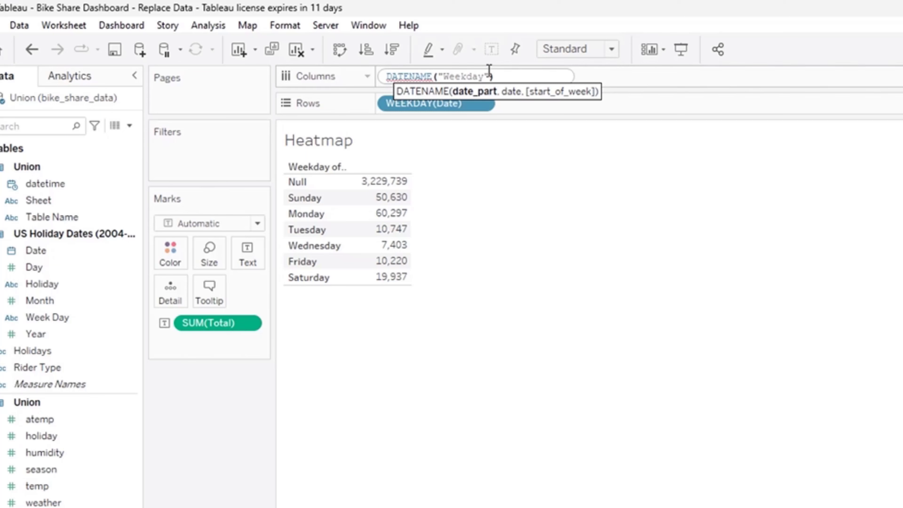
{"action": "left_click", "coordinate": [490, 76]}
{"action": "type", "text": ",date"}
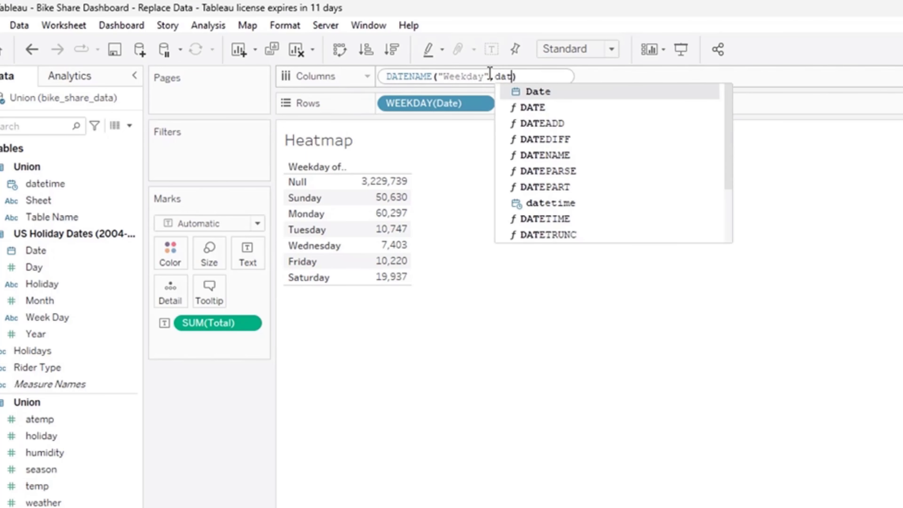
{"action": "type", "text": "ti"}
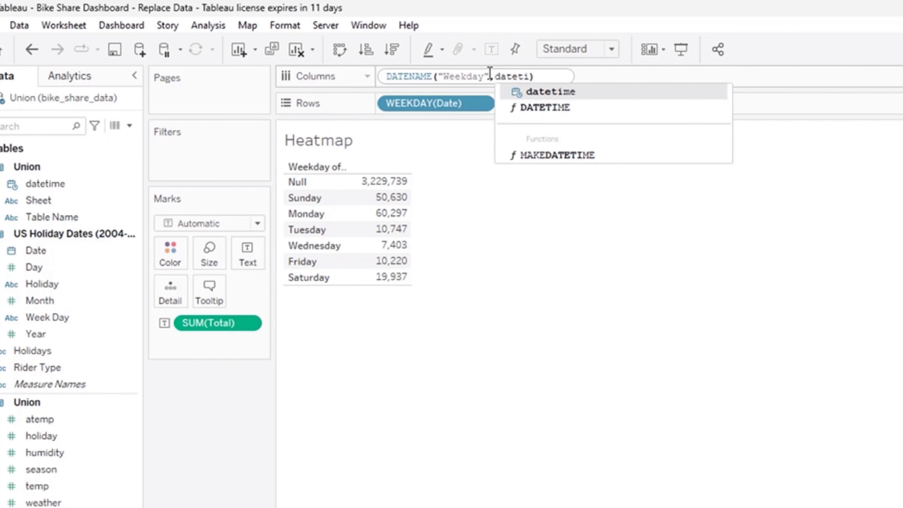
{"action": "left_click", "coordinate": [542, 91]}
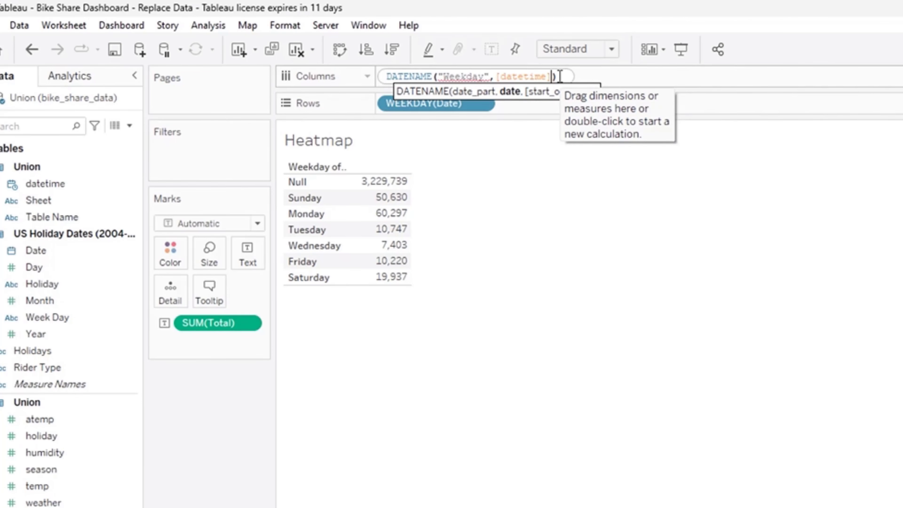
{"action": "type", "text": ","}
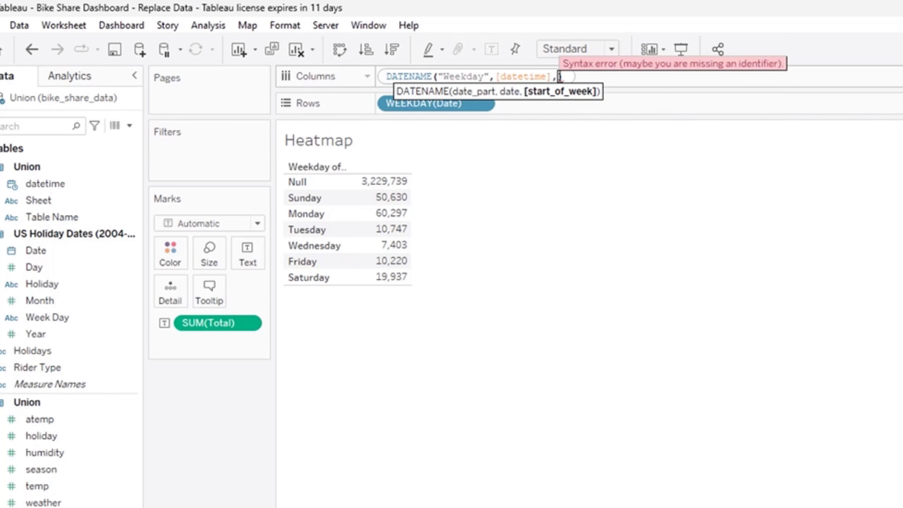
{"action": "type", "text": "\"Su"}
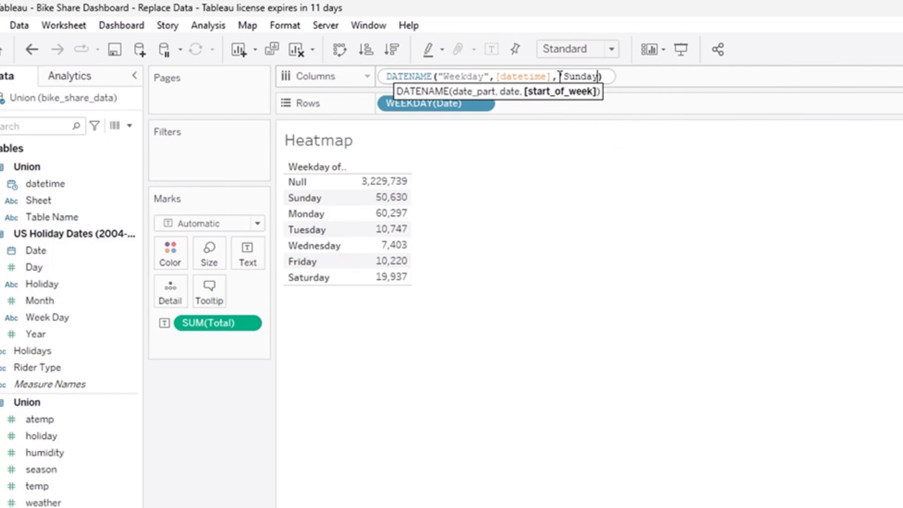
{"action": "type", "text": "nday'"}
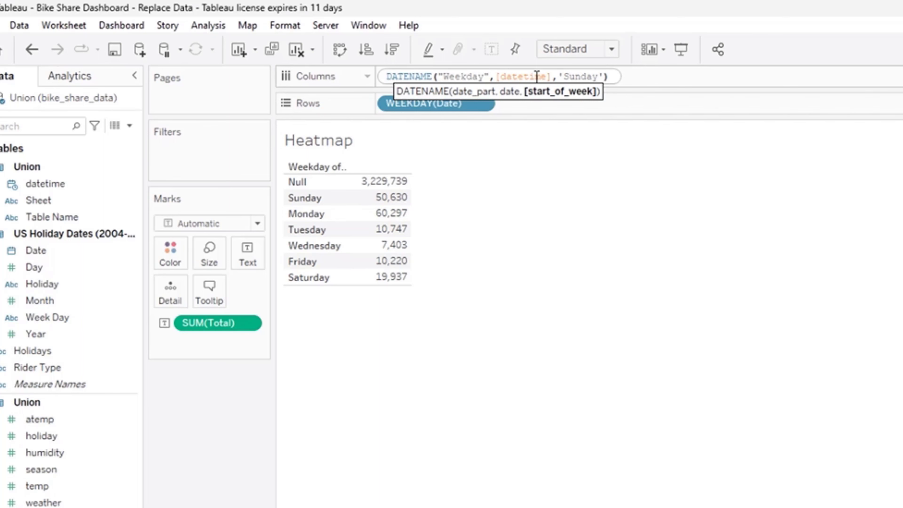
Correct the date part in the Columns calculation to lowercase "weekday" and apply the formula.
{"action": "left_click", "coordinate": [484, 76]}
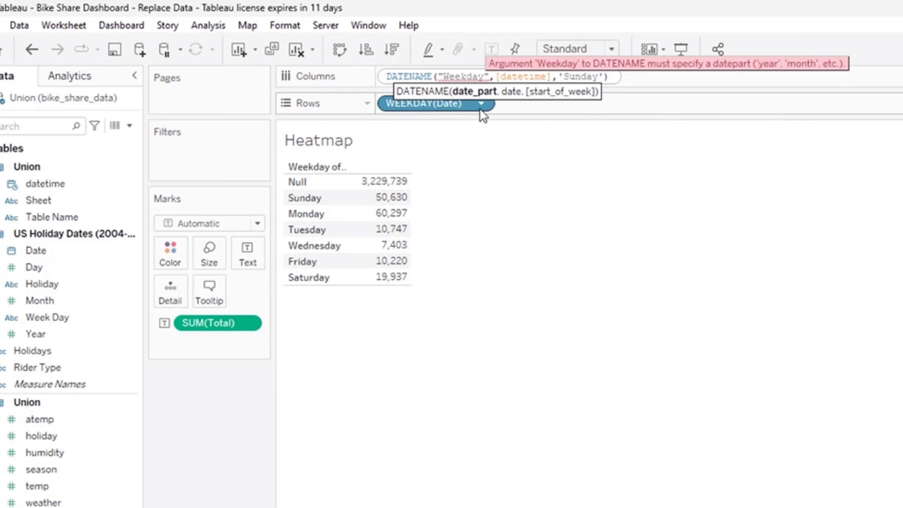
{"action": "key", "text": "Return"}
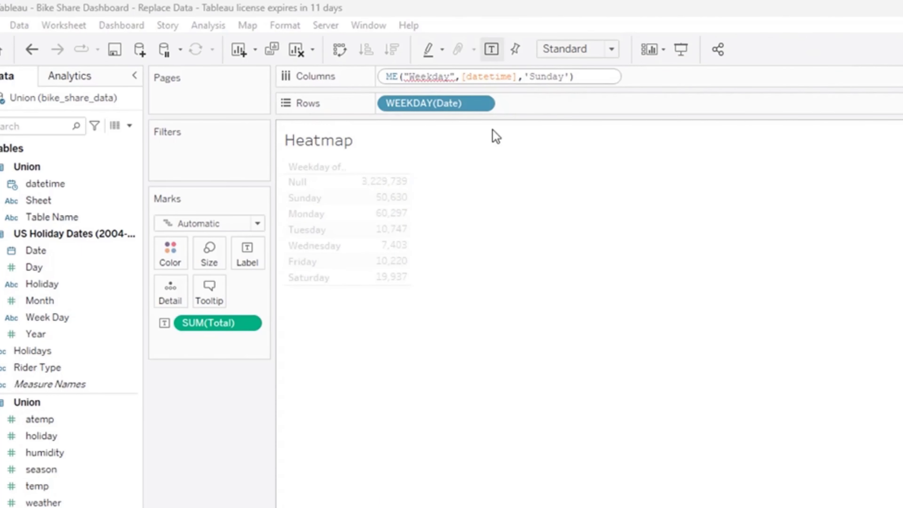
{"action": "left_click", "coordinate": [418, 77]}
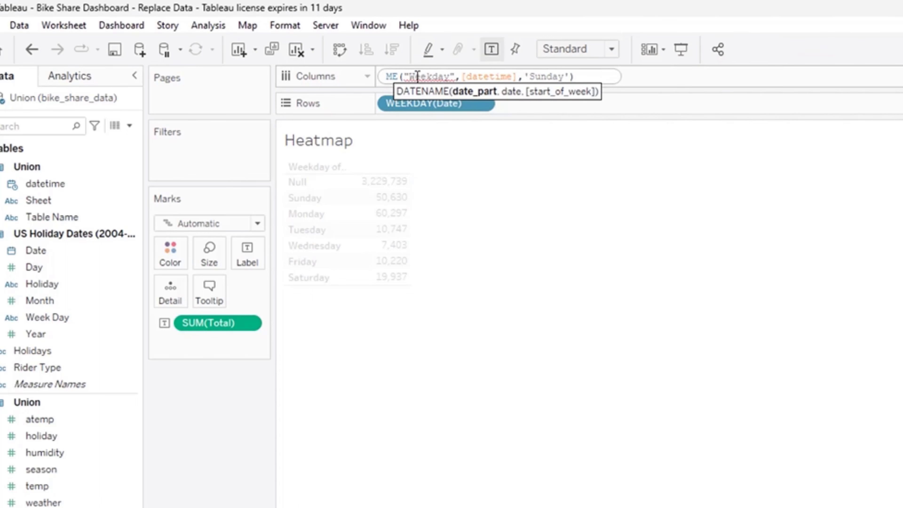
{"action": "key", "text": "BackSpace"}
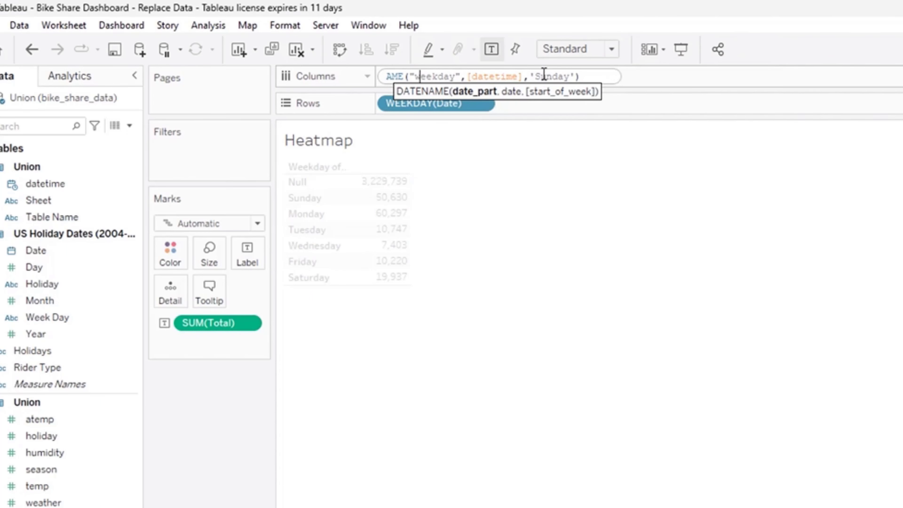
{"action": "key", "text": "Return"}
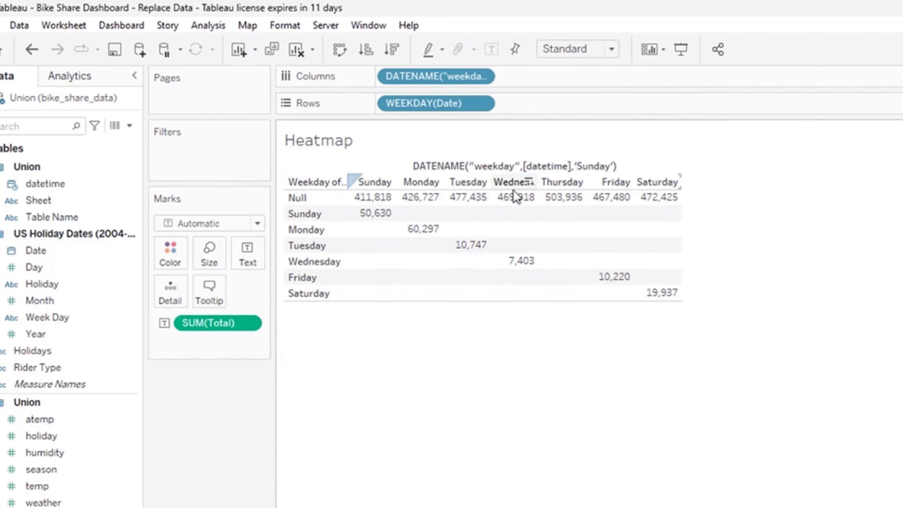
{"action": "mouse_move", "coordinate": [568, 216]}
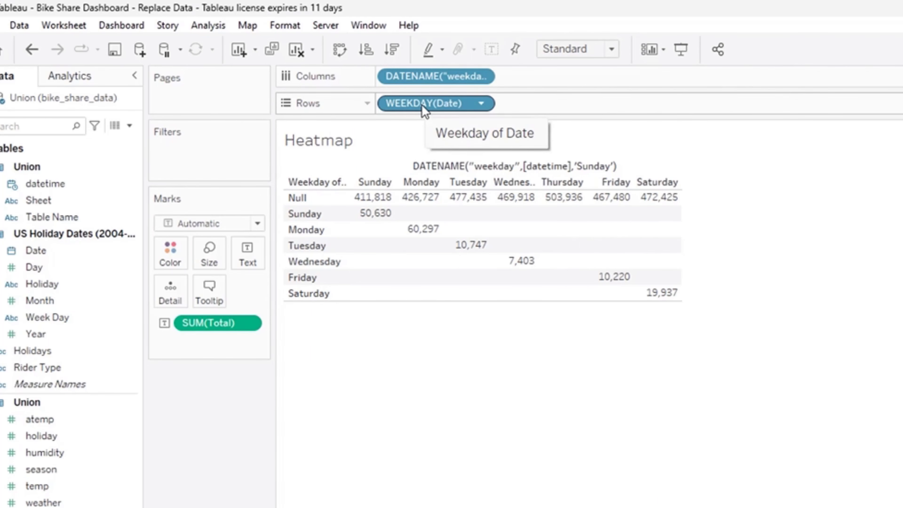
Remove WEEKDAY(Date) from Rows so only the DATENAME weekday calculation breaks down the totals.
{"action": "left_click_drag", "start_coordinate": [424, 109], "coordinate": [382, 374]}
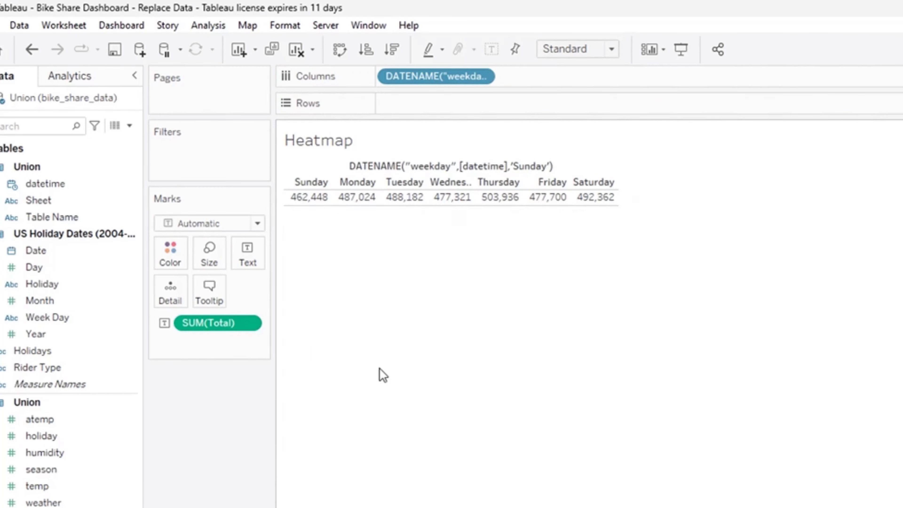
{"action": "left_click_drag", "start_coordinate": [412, 81], "coordinate": [411, 101]}
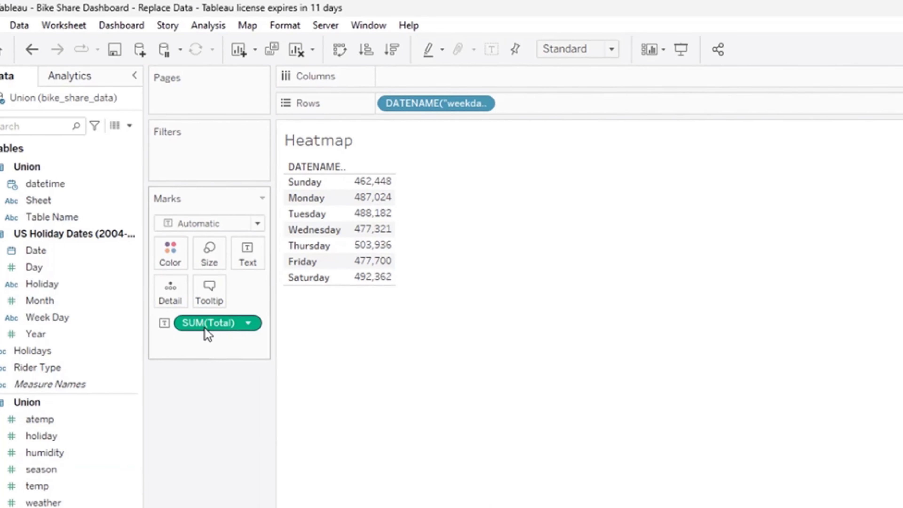
{"action": "left_click_drag", "start_coordinate": [207, 333], "coordinate": [212, 452]}
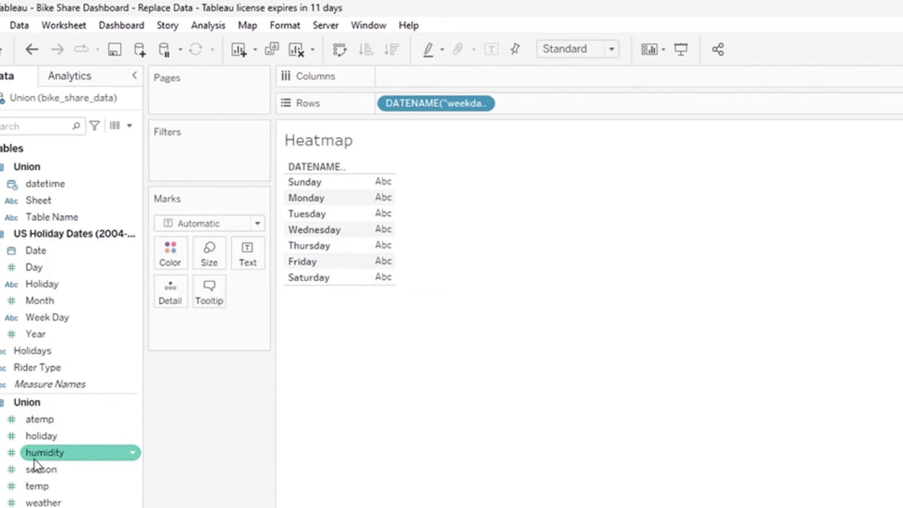
{"action": "key", "text": "ctrl+z"}
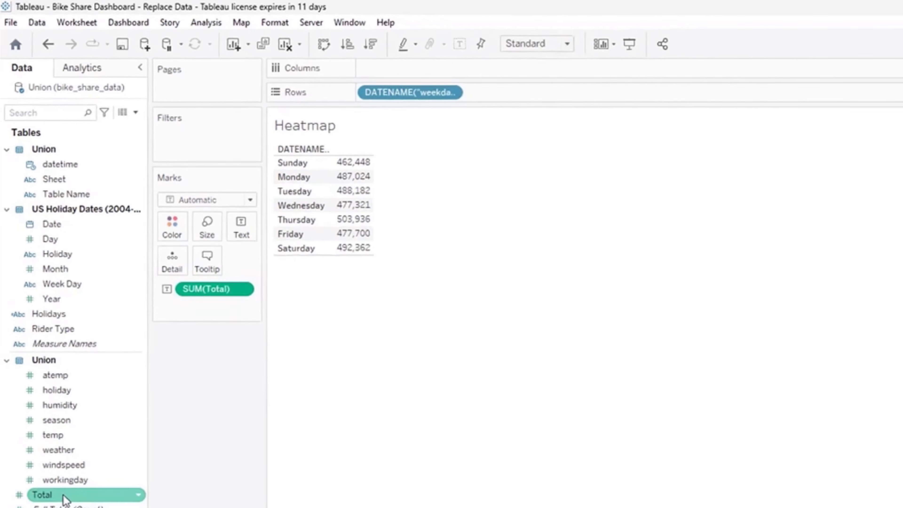
{"action": "left_click_drag", "start_coordinate": [379, 92], "coordinate": [390, 77]}
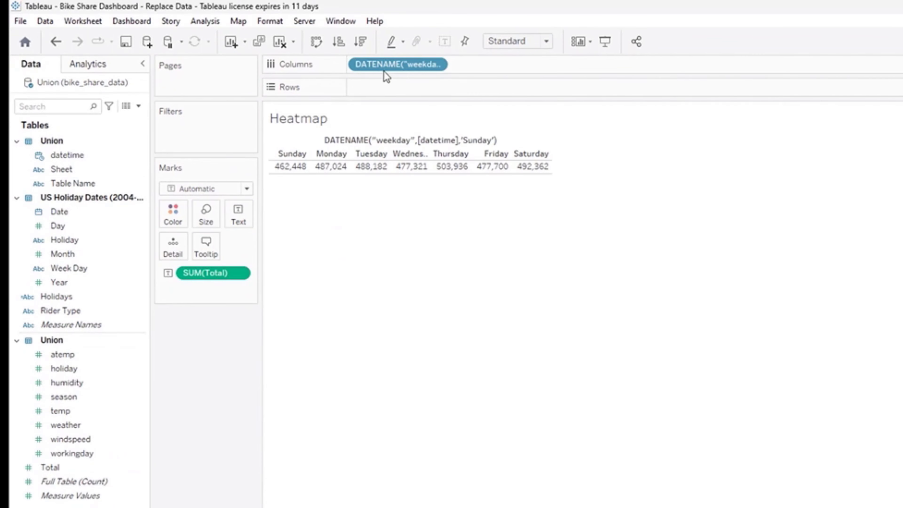
Add datetime to Rows and set its date part to Hour.
{"action": "left_click", "coordinate": [60, 311]}
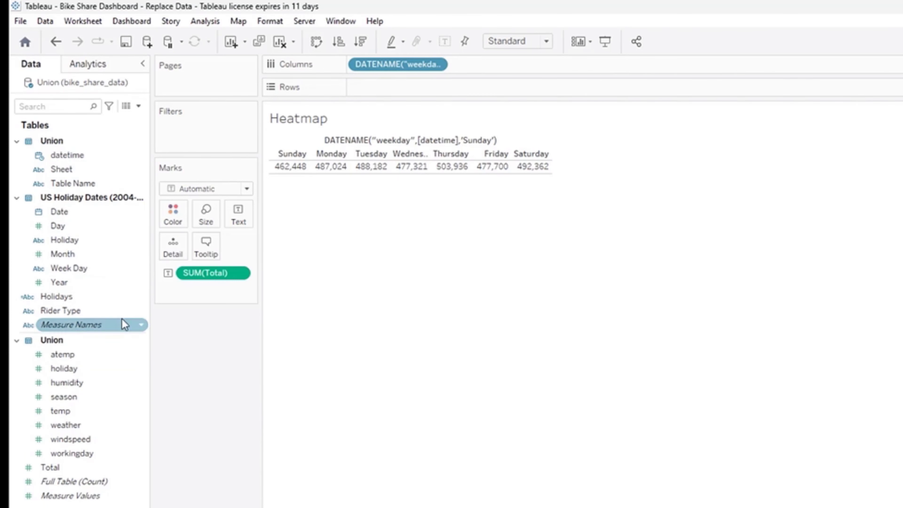
{"action": "left_click_drag", "start_coordinate": [57, 155], "coordinate": [400, 91]}
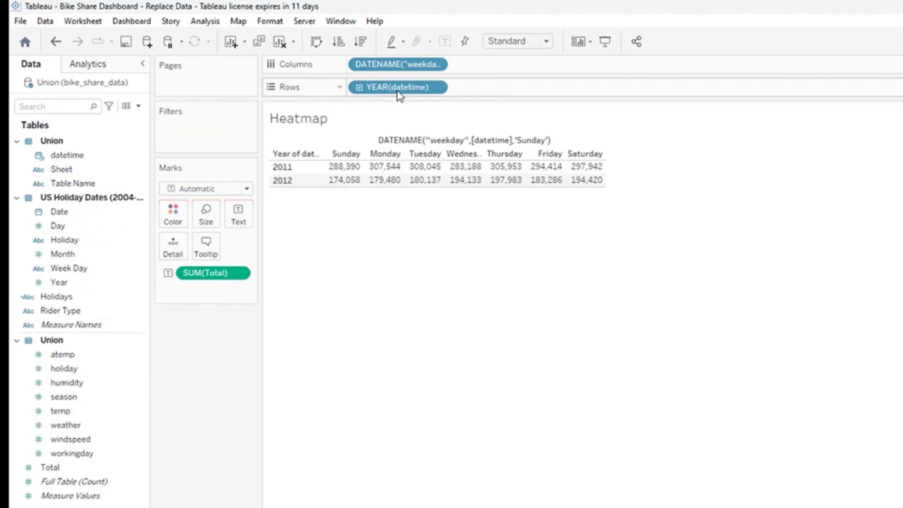
{"action": "left_click", "coordinate": [435, 87]}
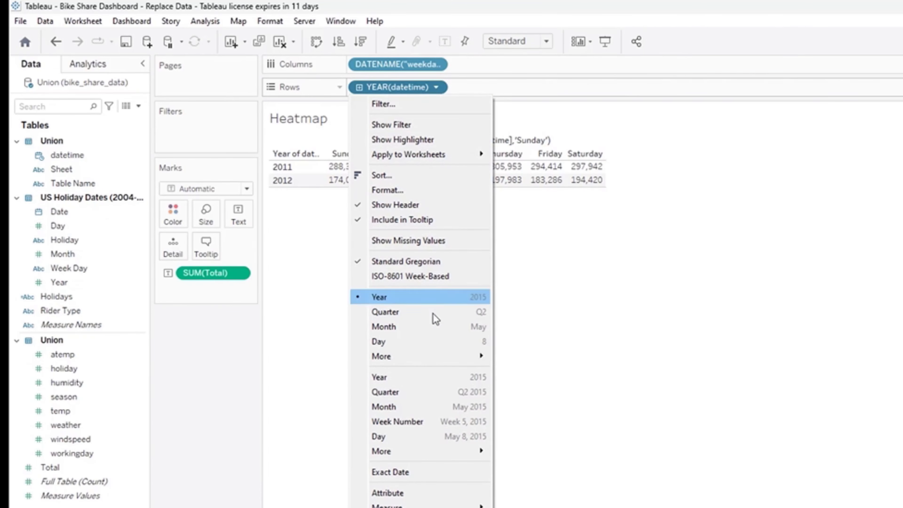
{"action": "mouse_move", "coordinate": [449, 361]}
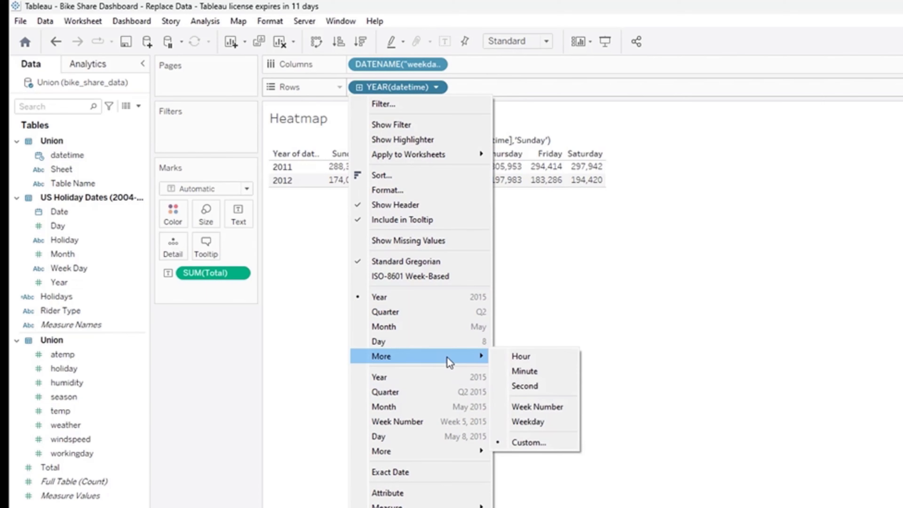
{"action": "left_click", "coordinate": [523, 357]}
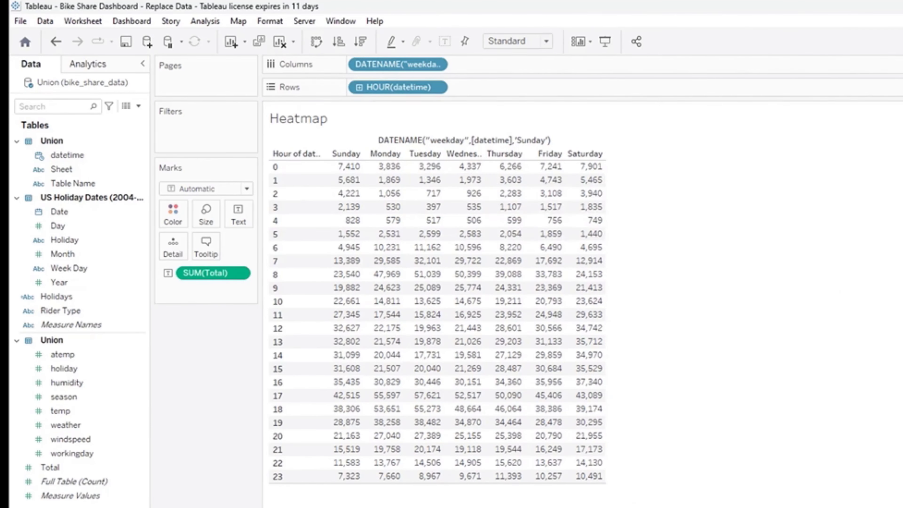
Color the weekday-by-hour cells by SUM(Total) and remove the SUM(Total) text labels from Marks.
{"action": "left_click", "coordinate": [171, 219]}
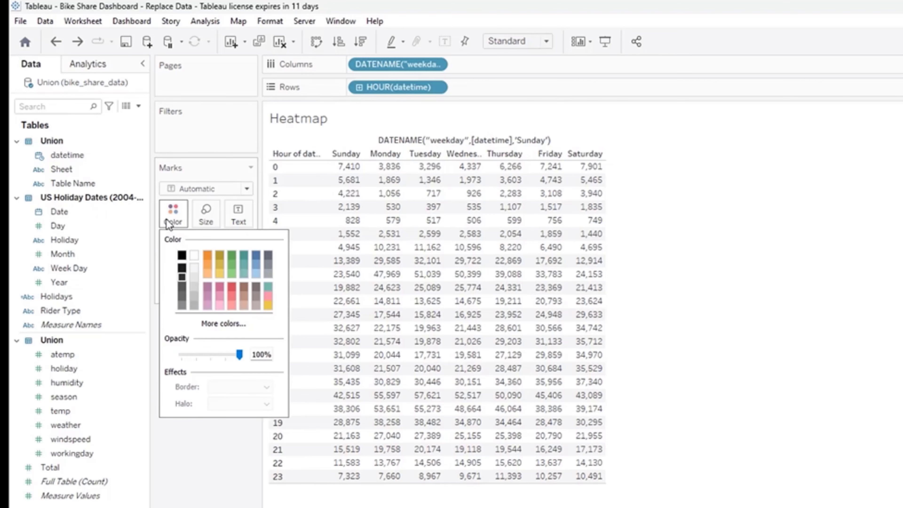
{"action": "left_click", "coordinate": [167, 222]}
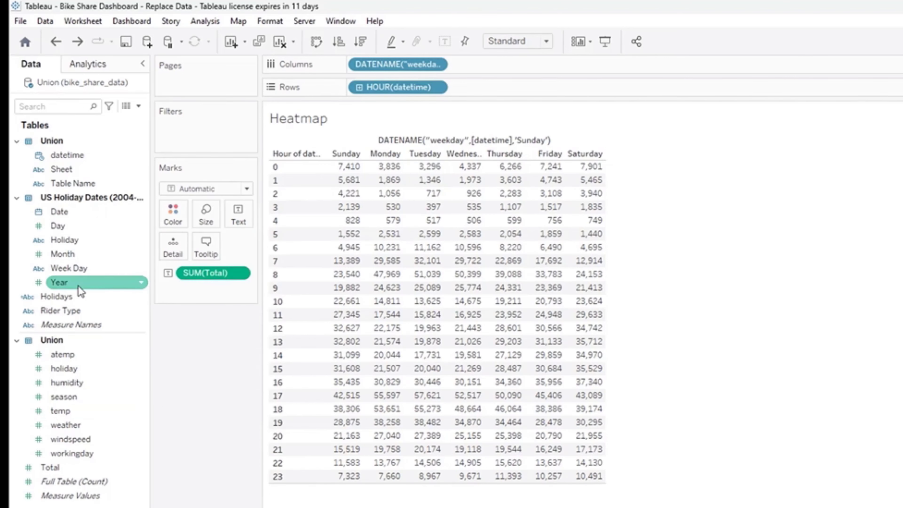
{"action": "left_click_drag", "start_coordinate": [190, 279], "coordinate": [173, 215]}
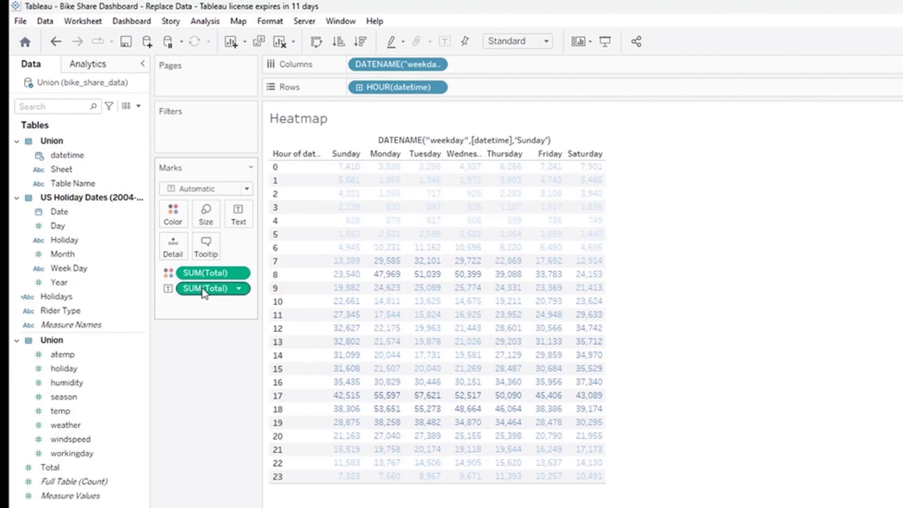
{"action": "left_click_drag", "start_coordinate": [203, 289], "coordinate": [203, 409]}
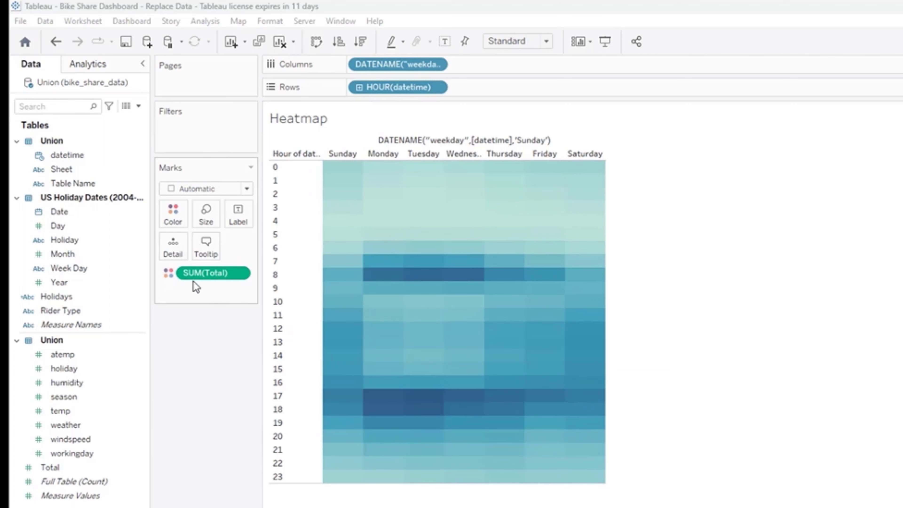
Try a stepped color scale with 5 steps for Total on the heatmap.
{"action": "left_click", "coordinate": [173, 210]}
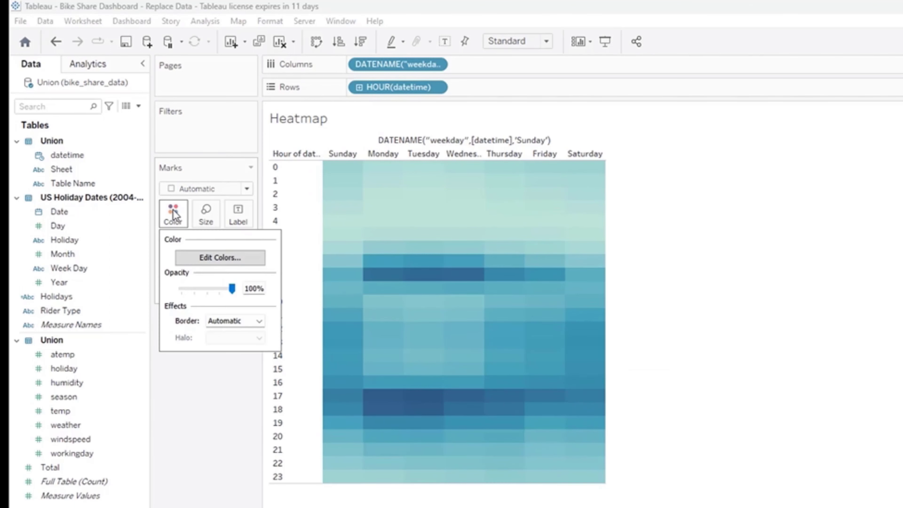
{"action": "left_click", "coordinate": [211, 258]}
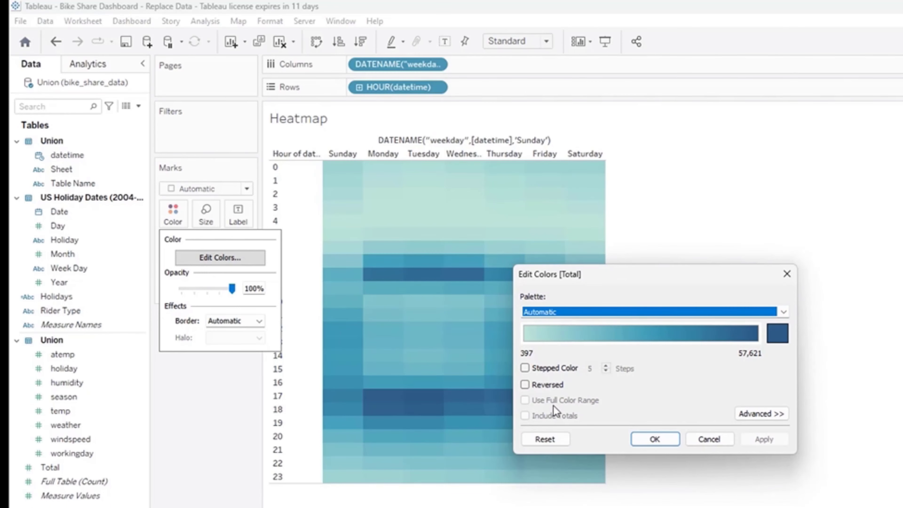
{"action": "left_click", "coordinate": [525, 368]}
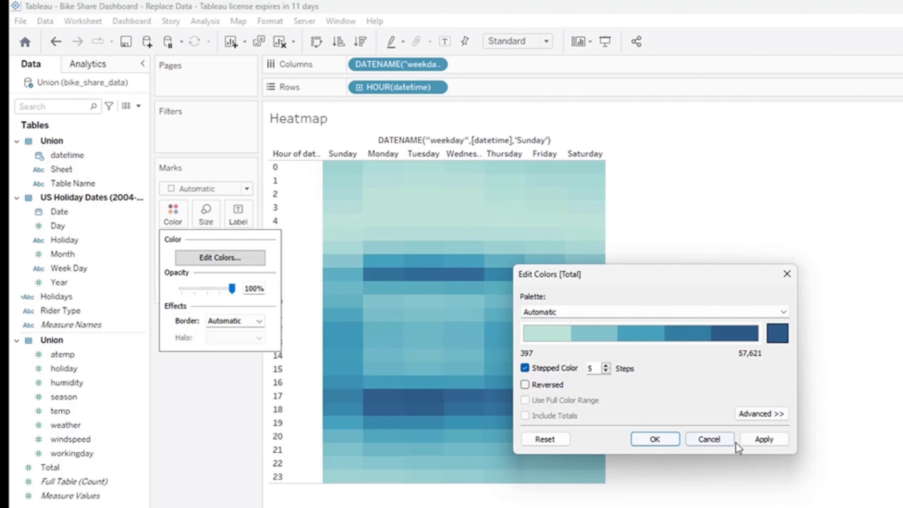
{"action": "left_click", "coordinate": [761, 440]}
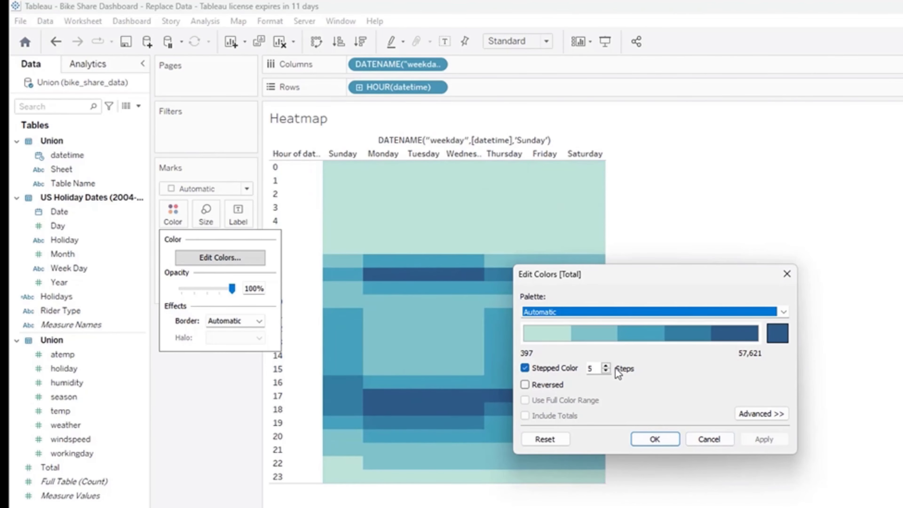
Try the green #00aa7f as the custom sequential palette color for Total.
{"action": "left_click", "coordinate": [777, 340]}
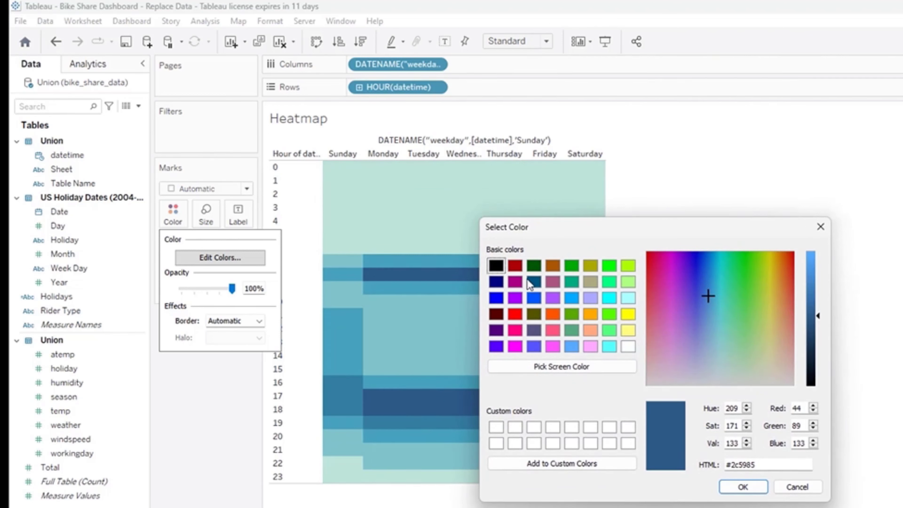
{"action": "left_click", "coordinate": [573, 283]}
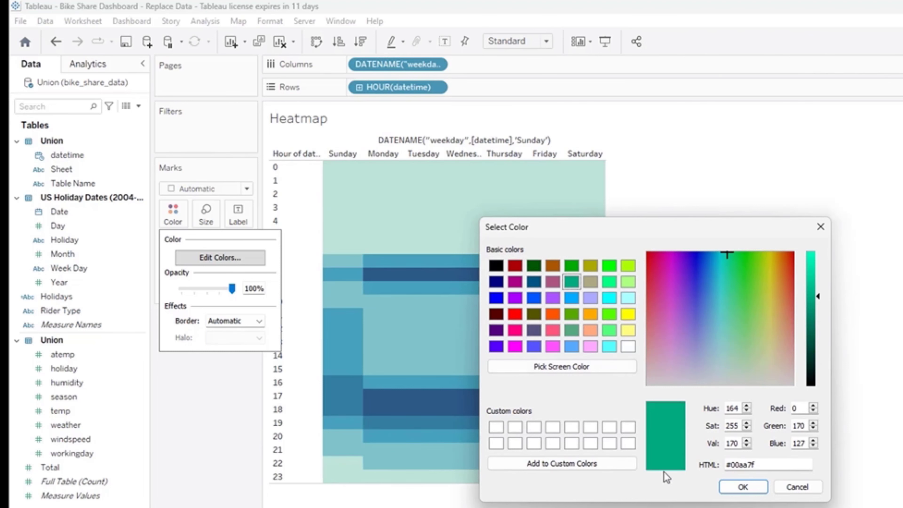
{"action": "left_click", "coordinate": [766, 484]}
{"action": "left_click", "coordinate": [738, 486]}
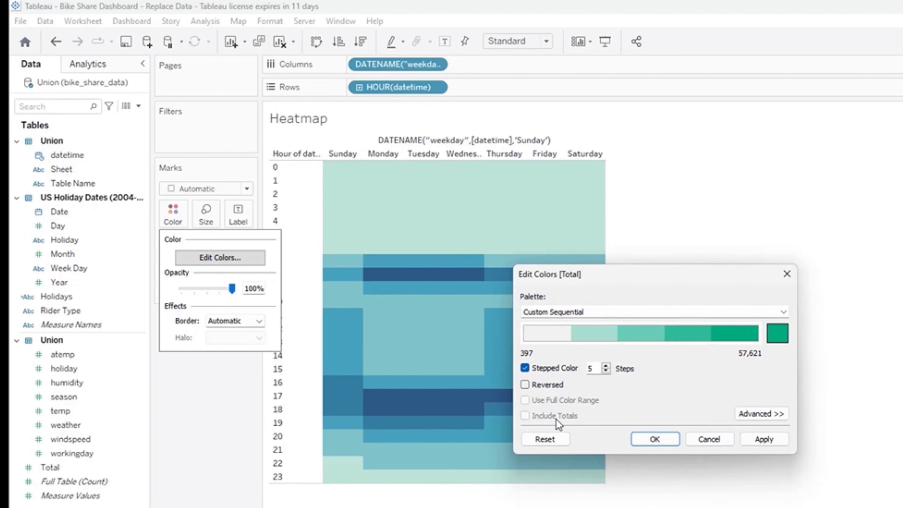
Try the custom green palette with 17 color steps on the heatmap, and undo the color change.
{"action": "left_click", "coordinate": [606, 366]}
{"action": "left_click", "coordinate": [606, 366]}
{"action": "left_click", "coordinate": [606, 366]}
{"action": "left_click", "coordinate": [606, 366]}
{"action": "left_click", "coordinate": [606, 366]}
{"action": "left_click", "coordinate": [606, 366]}
{"action": "left_click", "coordinate": [606, 366]}
{"action": "left_click", "coordinate": [606, 366]}
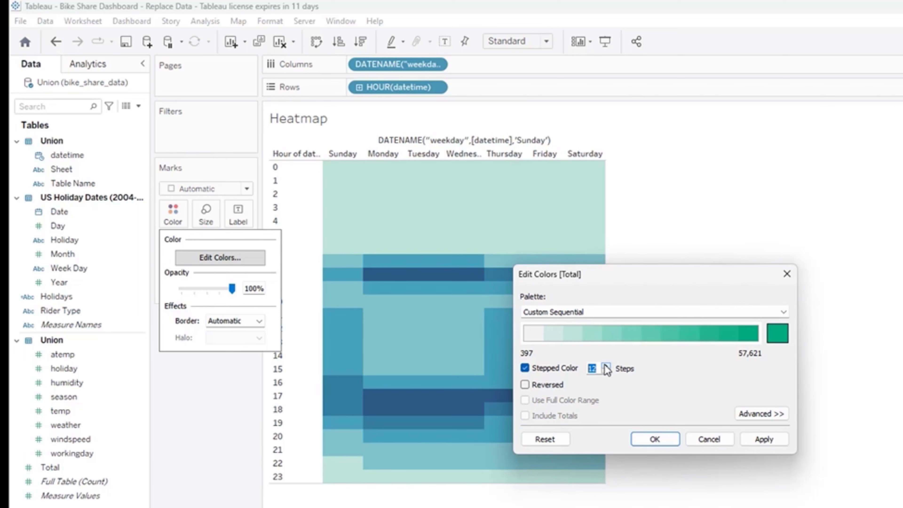
{"action": "left_click", "coordinate": [606, 366]}
{"action": "left_click", "coordinate": [606, 366]}
{"action": "left_click", "coordinate": [606, 366]}
{"action": "left_click", "coordinate": [606, 366]}
{"action": "left_click", "coordinate": [763, 438]}
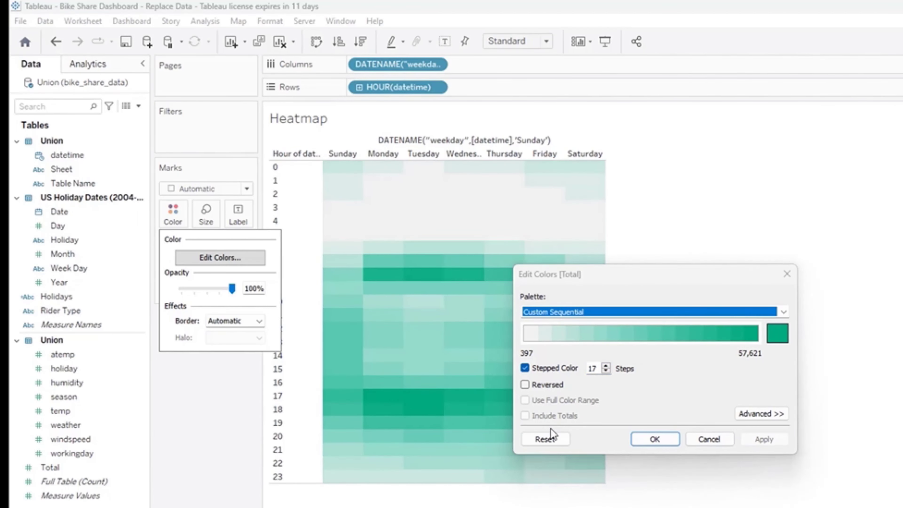
{"action": "left_click", "coordinate": [652, 441]}
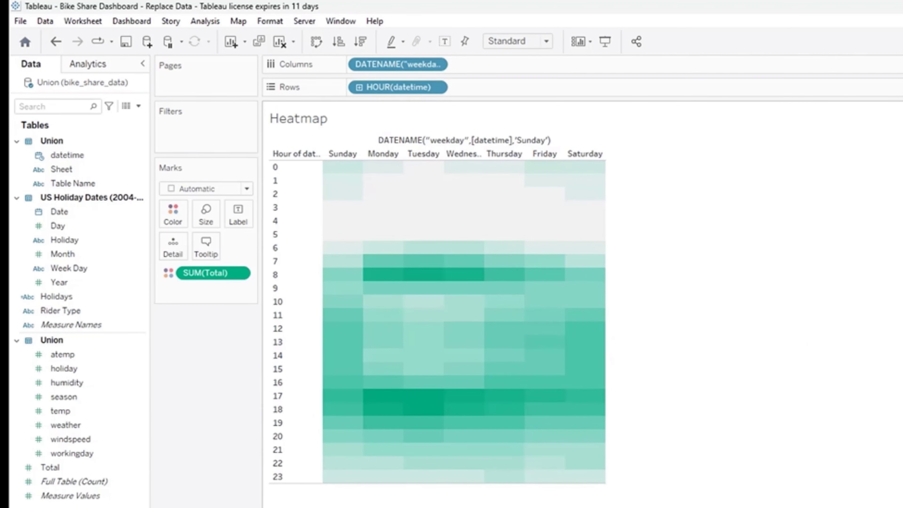
{"action": "key", "text": "ctrl+z"}
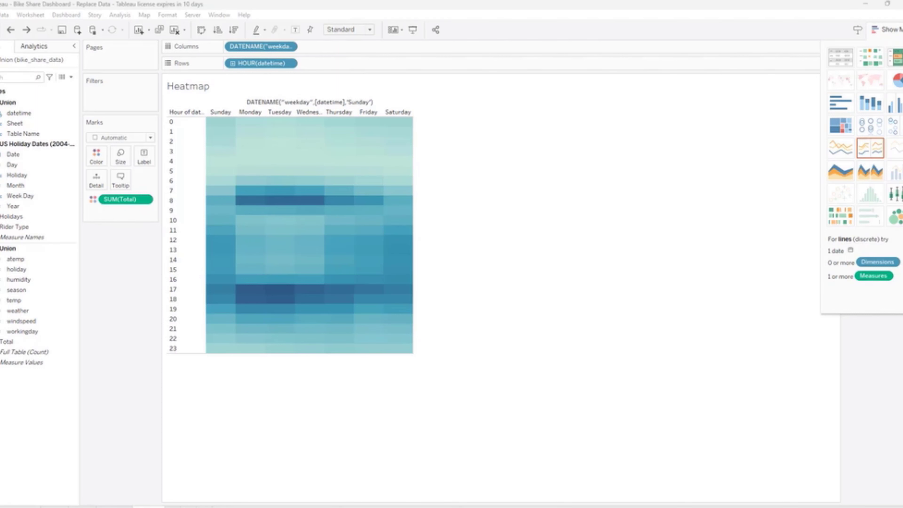
On the Pie chart worksheet, build a pie chart of the sum of Total by Rider Type.
{"action": "left_click", "coordinate": [173, 507]}
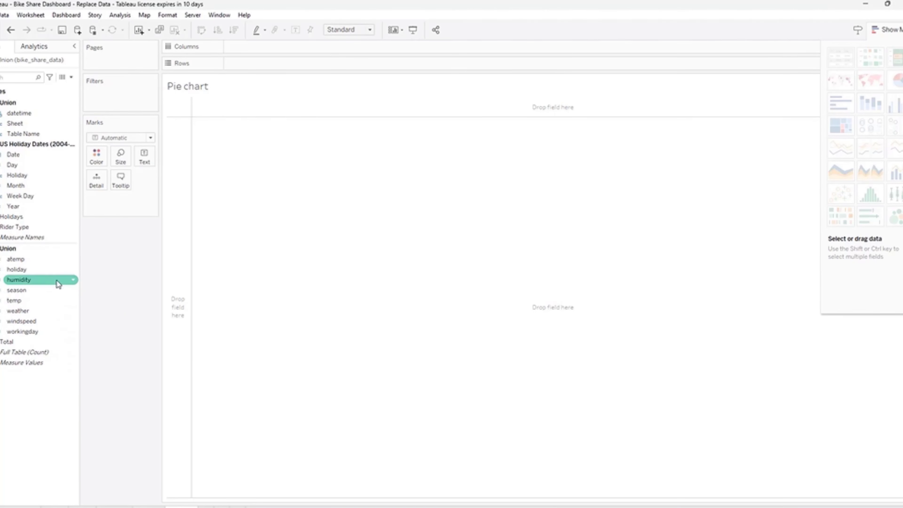
{"action": "double_click", "coordinate": [31, 230]}
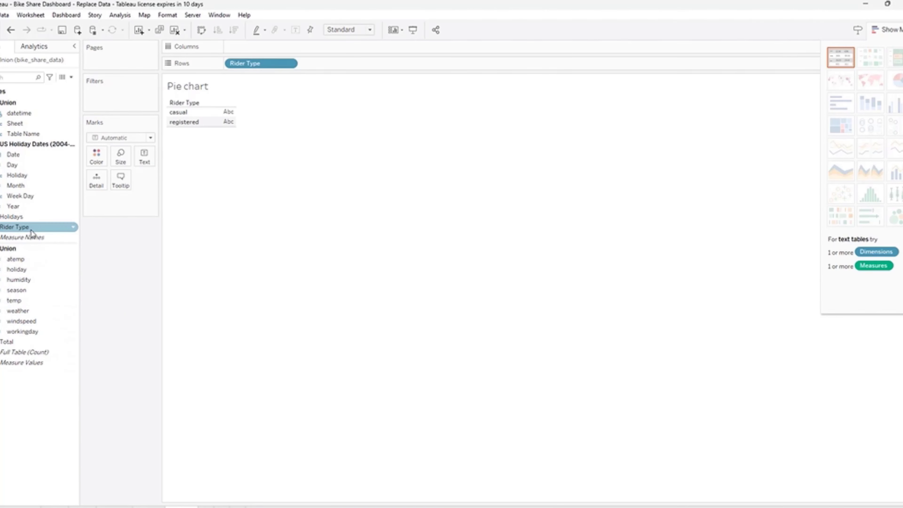
{"action": "left_click", "coordinate": [16, 342]}
{"action": "double_click", "coordinate": [17, 342]}
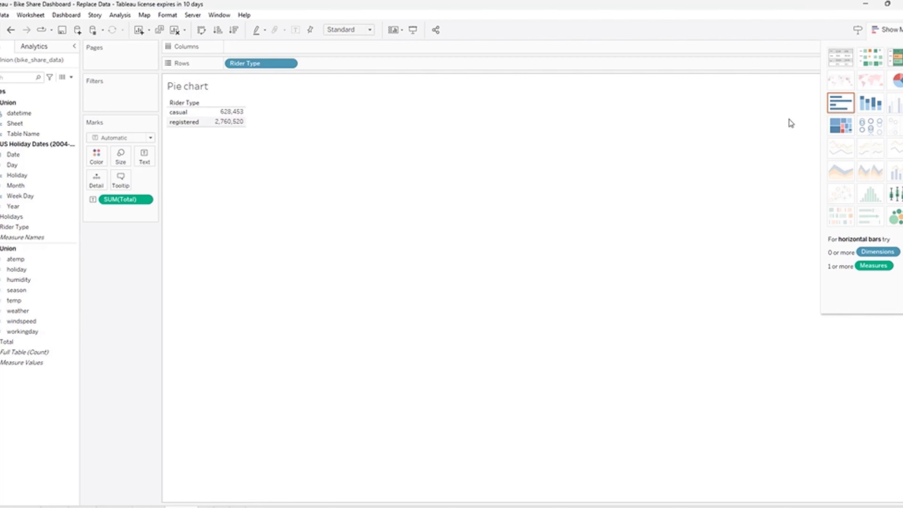
{"action": "left_click", "coordinate": [900, 83]}
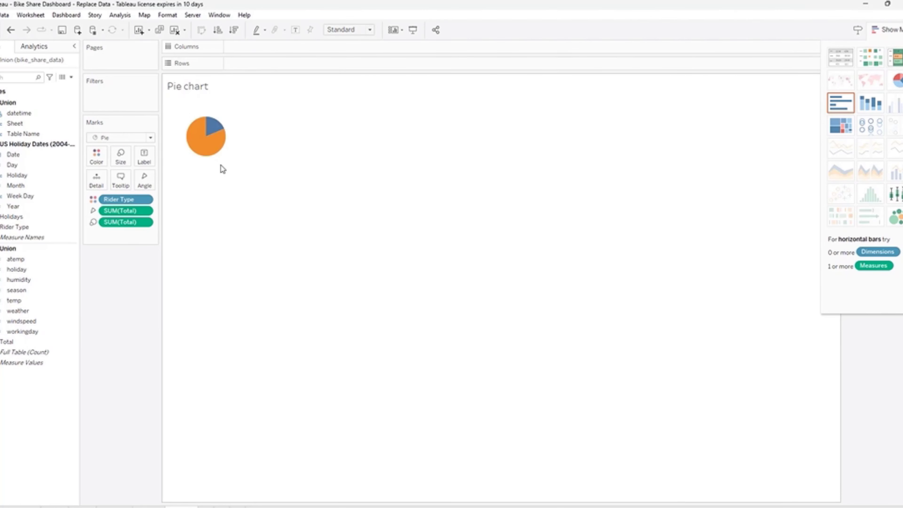
{"action": "mouse_move", "coordinate": [217, 137]}
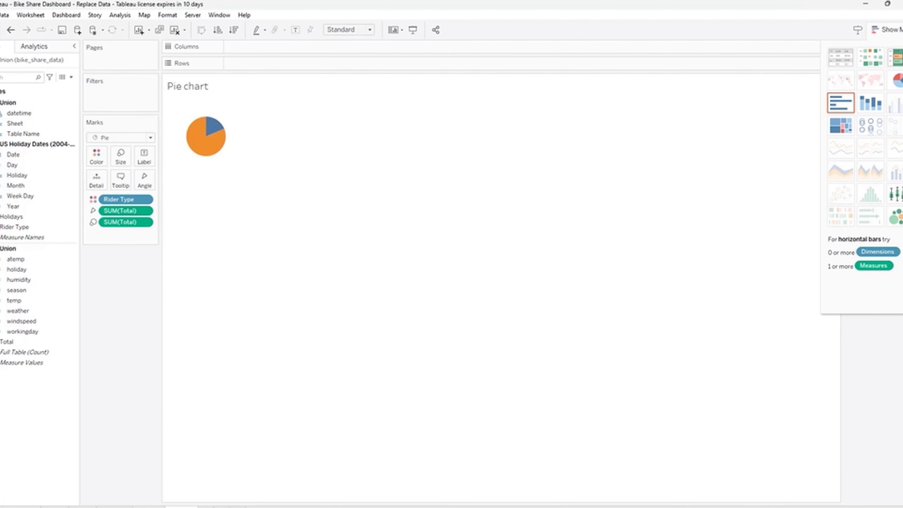
Review the Sheet 2 holiday table and the Line Chart worksheet, and return to the Pie chart worksheet.
{"action": "left_click", "coordinate": [82, 507]}
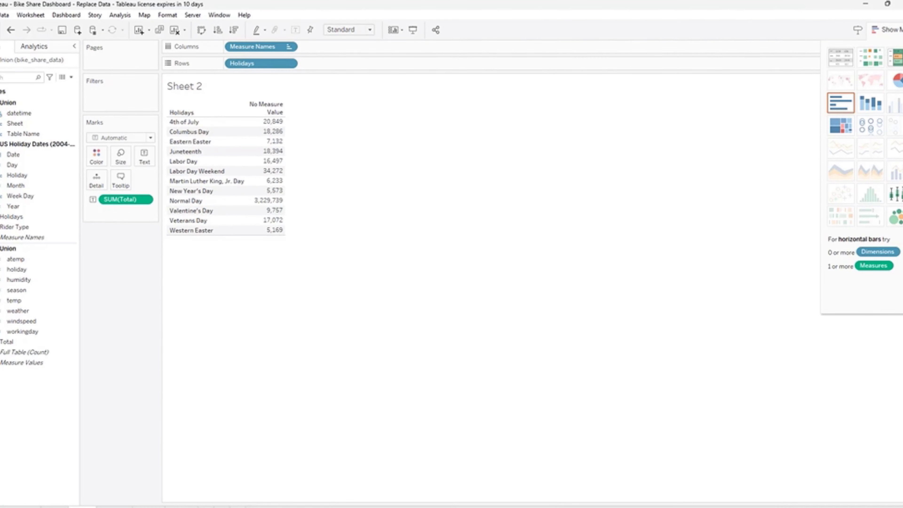
{"action": "mouse_move", "coordinate": [82, 507]}
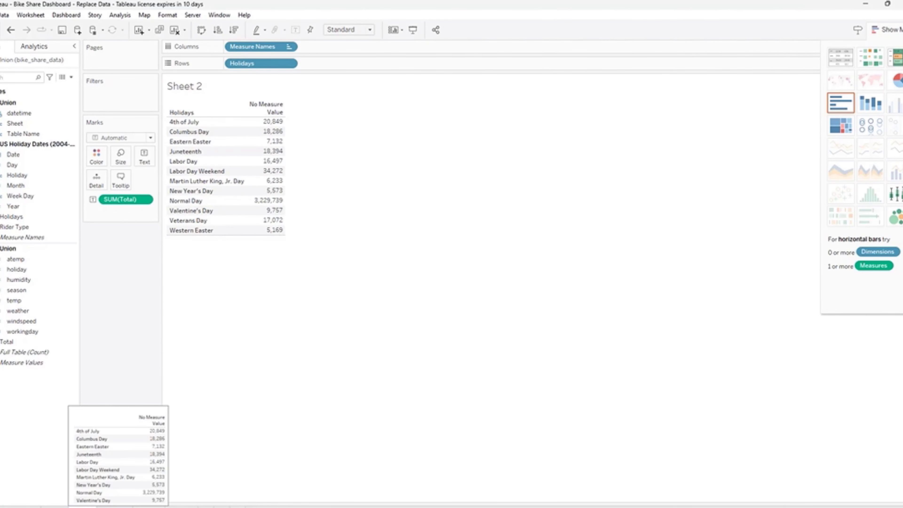
{"action": "left_click", "coordinate": [137, 507]}
{"action": "left_click", "coordinate": [106, 507]}
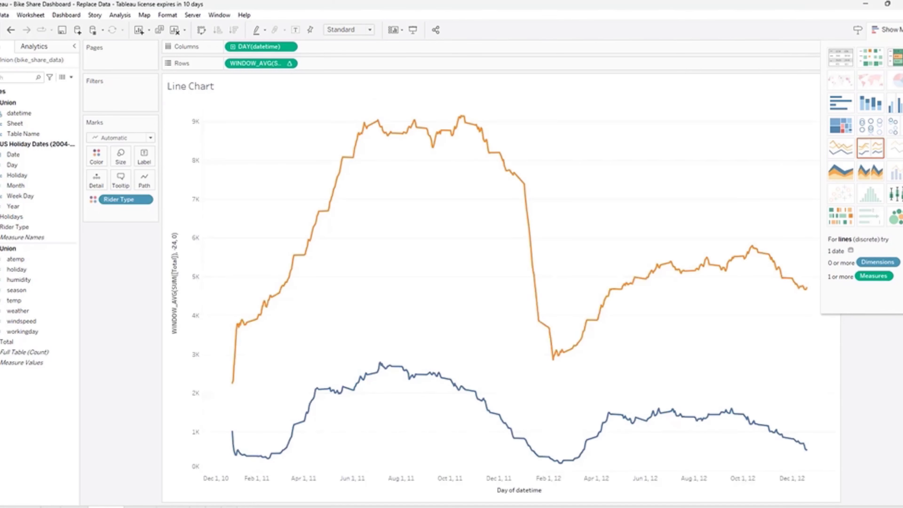
{"action": "left_click", "coordinate": [173, 507]}
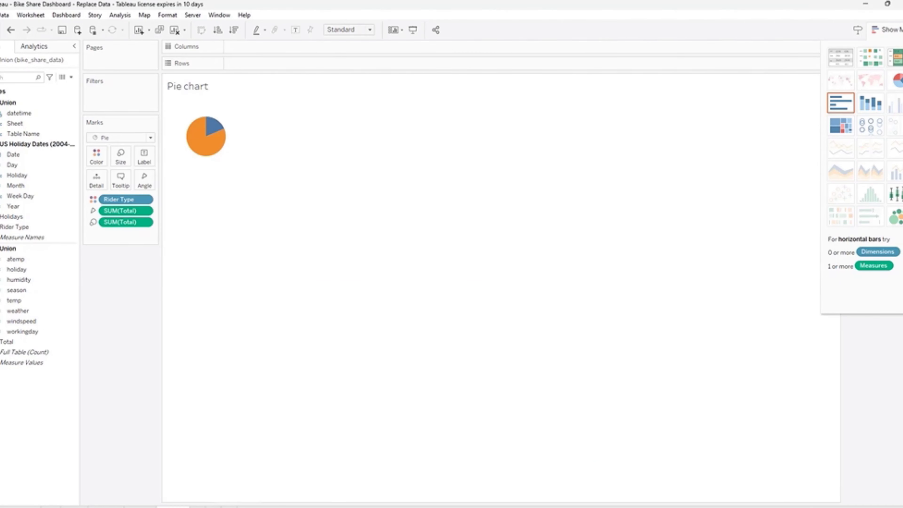
Create a new dashboard for the finished worksheets.
{"action": "left_click", "coordinate": [222, 505]}
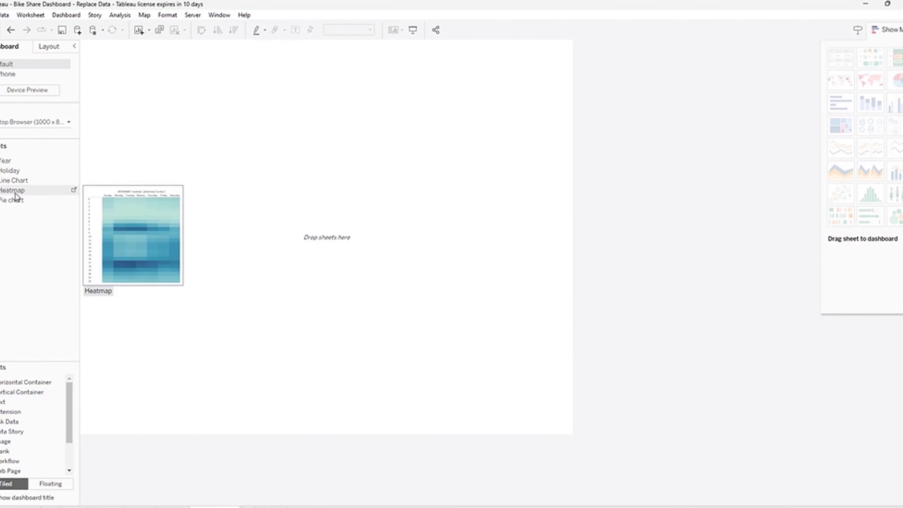
Place the Heatmap on the dashboard and add the Line Chart beside it on its right.
{"action": "left_click_drag", "start_coordinate": [18, 194], "coordinate": [87, 193]}
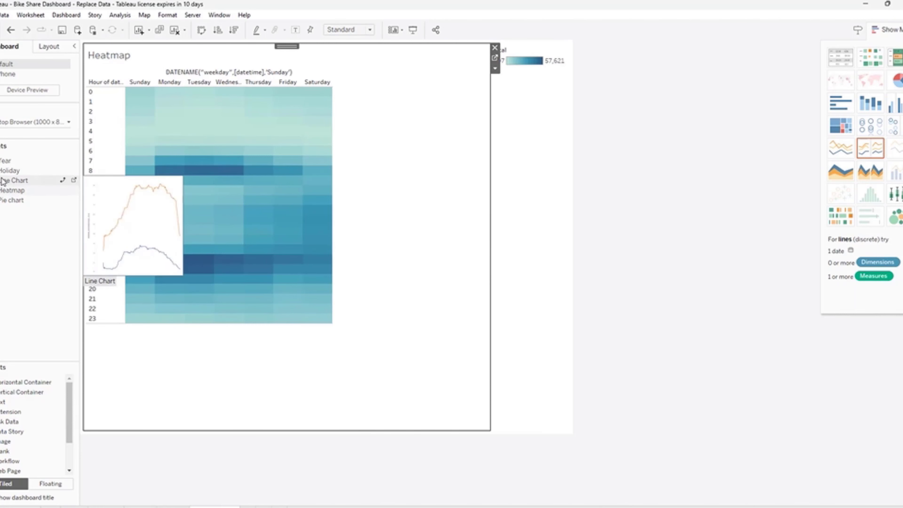
{"action": "left_click_drag", "start_coordinate": [16, 180], "coordinate": [166, 295]}
{"action": "left_click_drag", "start_coordinate": [180, 243], "coordinate": [320, 232]}
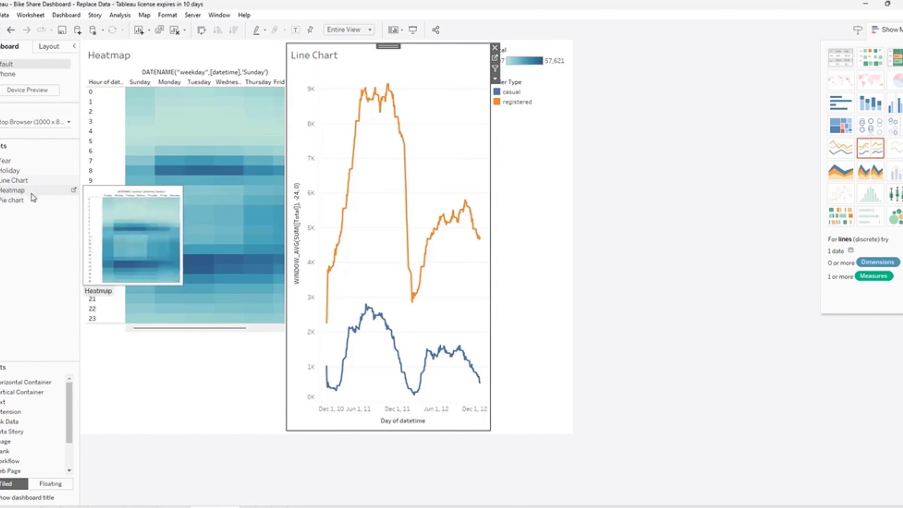
{"action": "left_click", "coordinate": [16, 124]}
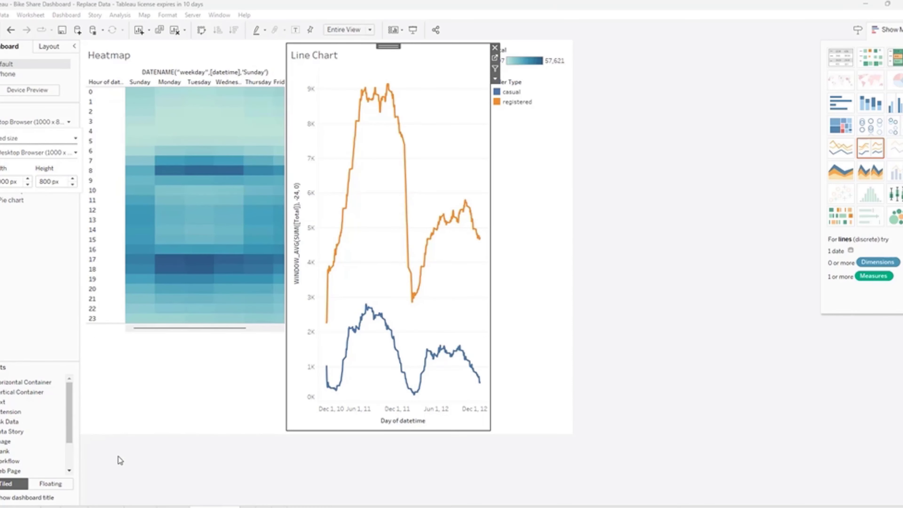
{"action": "left_click", "coordinate": [115, 447]}
{"action": "left_click_drag", "start_coordinate": [20, 400], "coordinate": [252, 424]}
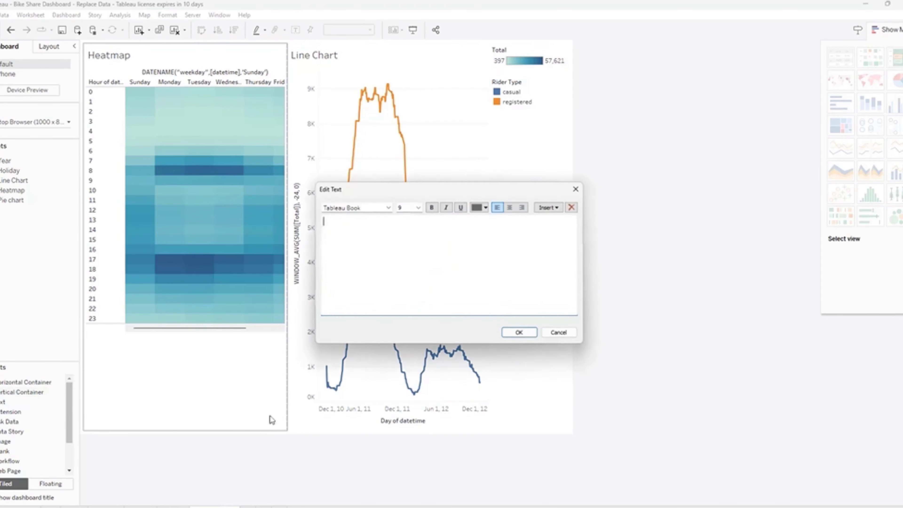
{"action": "left_click", "coordinate": [576, 192]}
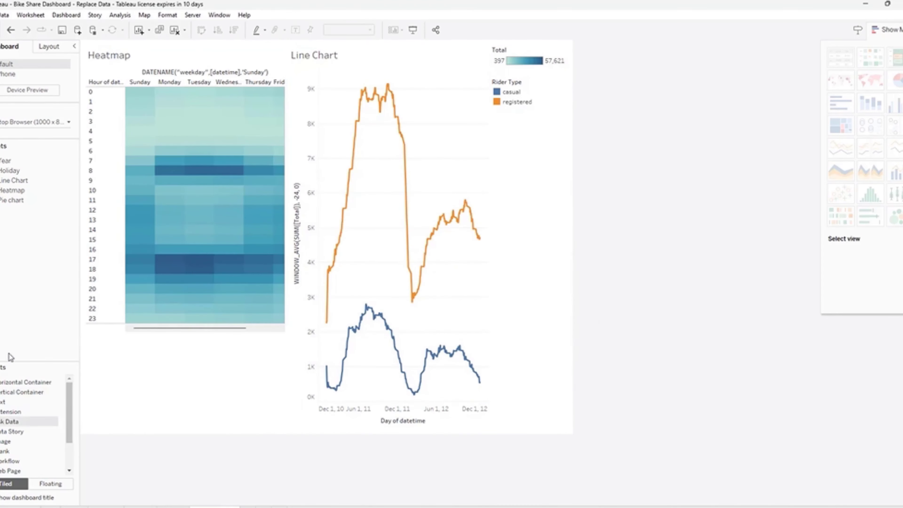
Add the Pie chart to the dashboard as a floating item over the heatmap and enlarge its frame.
{"action": "left_click", "coordinate": [44, 485]}
{"action": "mouse_move", "coordinate": [2, 202]}
{"action": "left_click_drag", "start_coordinate": [2, 201], "coordinate": [199, 182]}
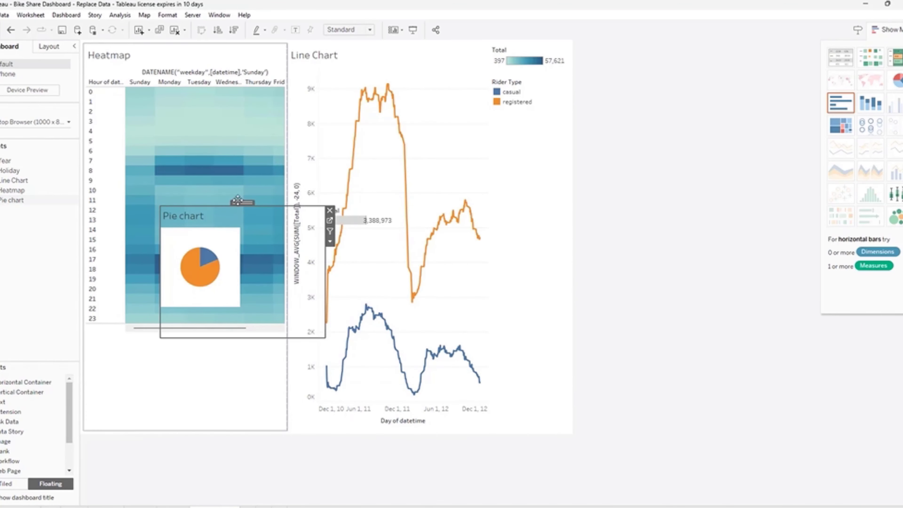
{"action": "left_click_drag", "start_coordinate": [241, 203], "coordinate": [335, 353]}
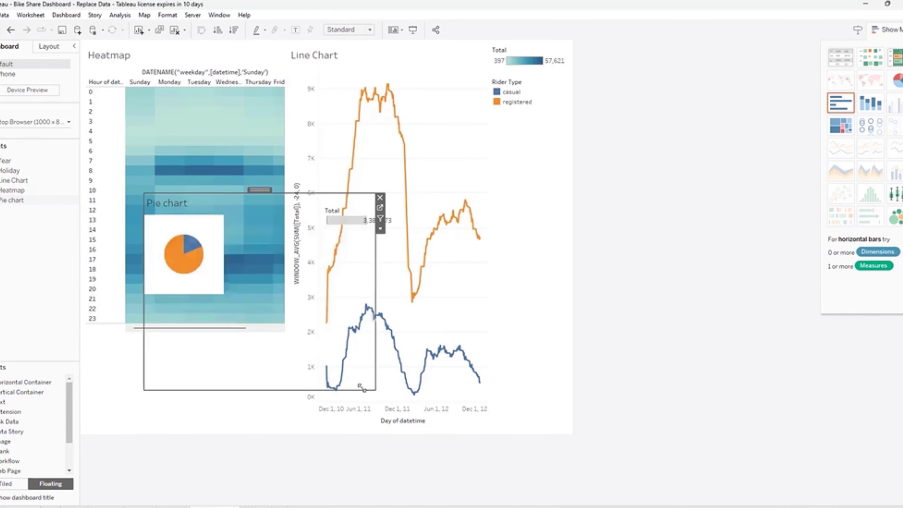
Use the pie chart as a filter for the dashboard and test it with the casual and registered slices.
{"action": "left_click", "coordinate": [382, 222]}
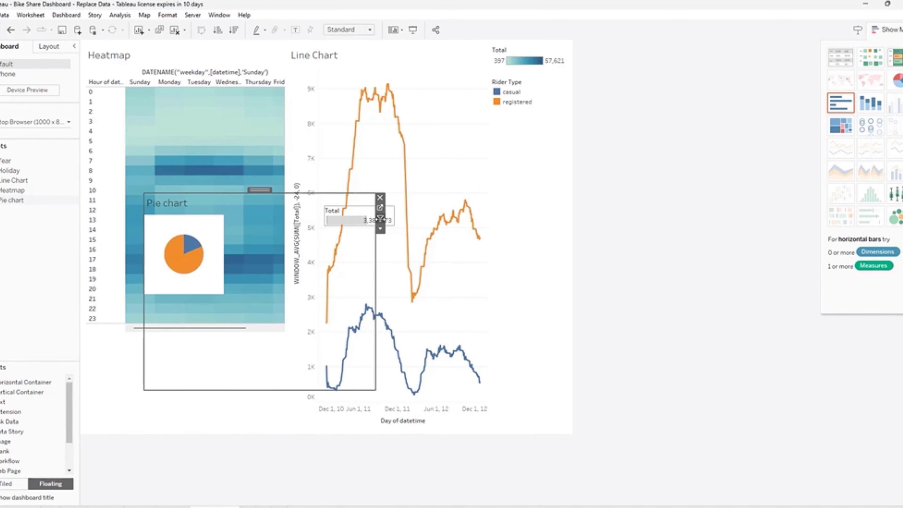
{"action": "left_click", "coordinate": [381, 219]}
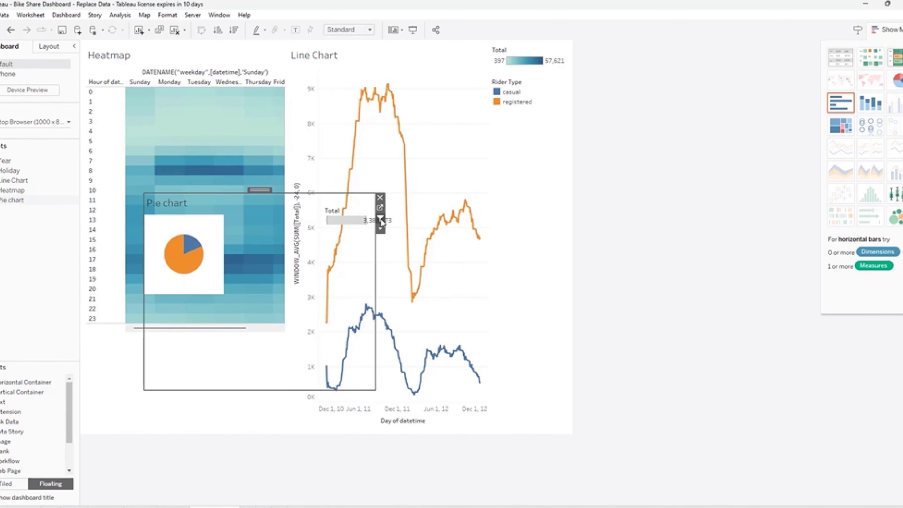
{"action": "left_click", "coordinate": [187, 257]}
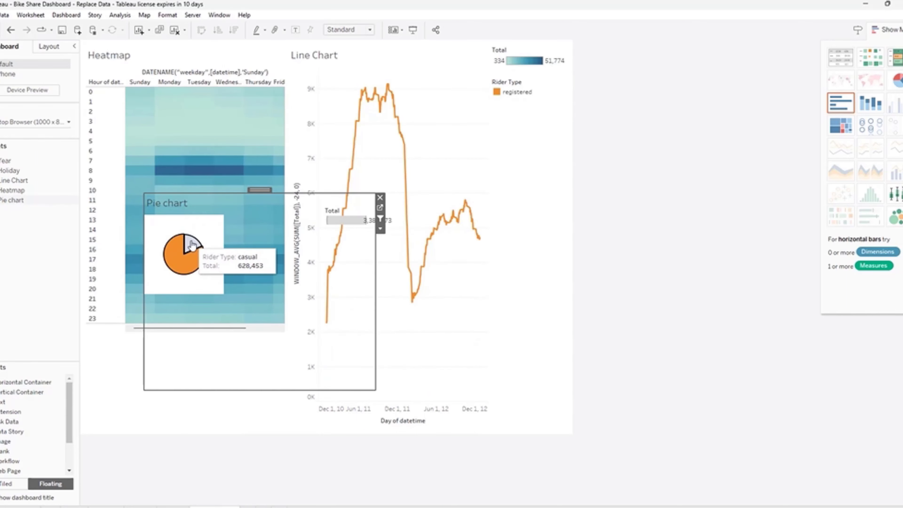
{"action": "left_click", "coordinate": [192, 245]}
{"action": "left_click", "coordinate": [191, 261]}
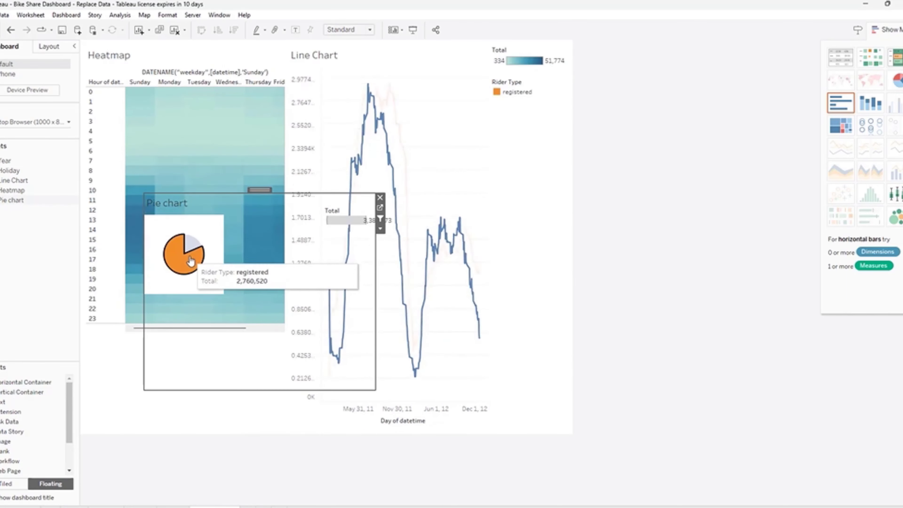
{"action": "left_click", "coordinate": [193, 245]}
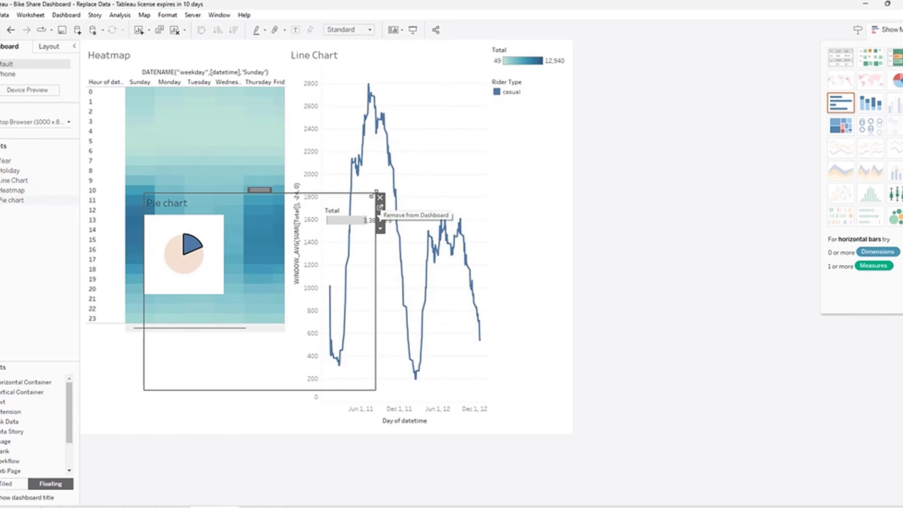
Shrink the floating pie chart and move it beneath the heatmap, and test and clear its registered rider filter.
{"action": "left_click_drag", "start_coordinate": [376, 193], "coordinate": [280, 289]}
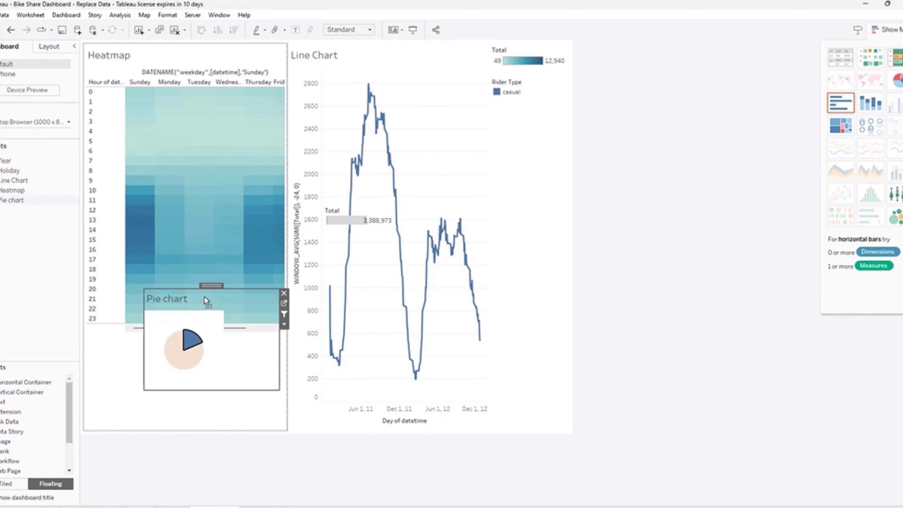
{"action": "left_click_drag", "start_coordinate": [211, 285], "coordinate": [178, 323]}
{"action": "left_click", "coordinate": [148, 395]}
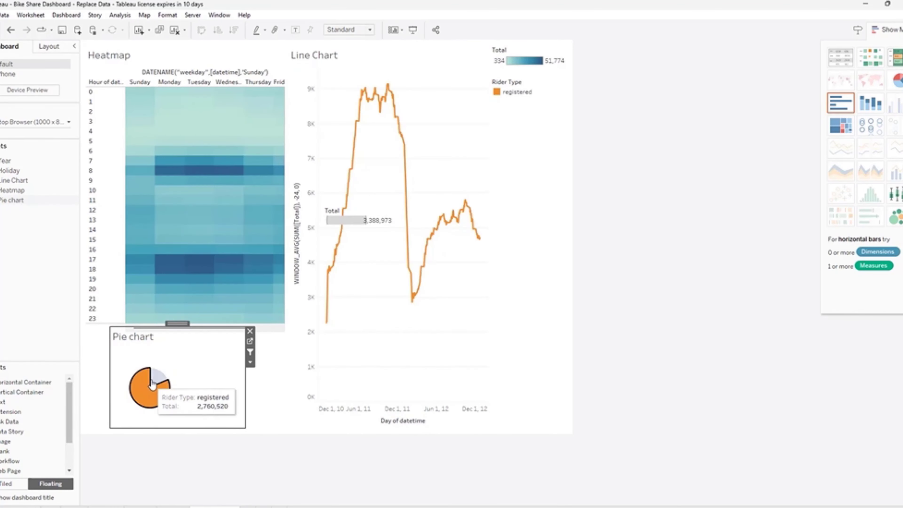
{"action": "left_click", "coordinate": [153, 384]}
{"action": "left_click", "coordinate": [153, 384]}
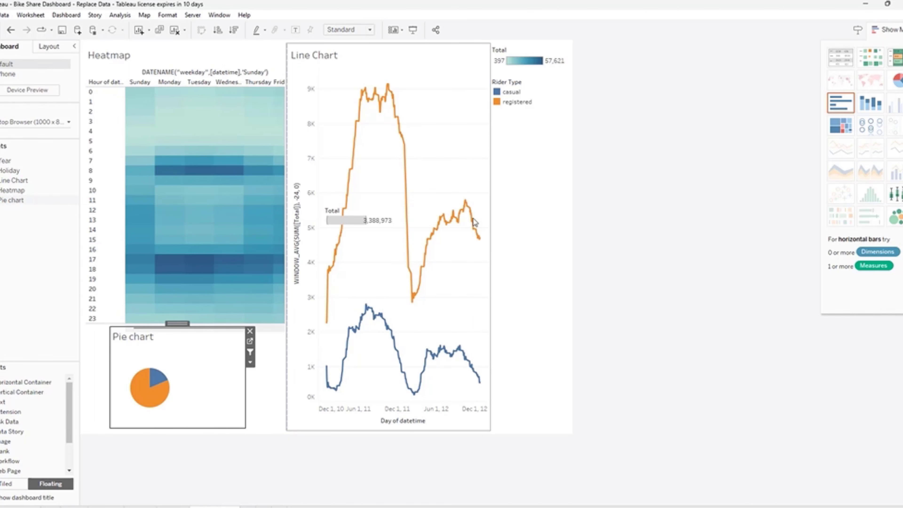
{"action": "left_click", "coordinate": [498, 302]}
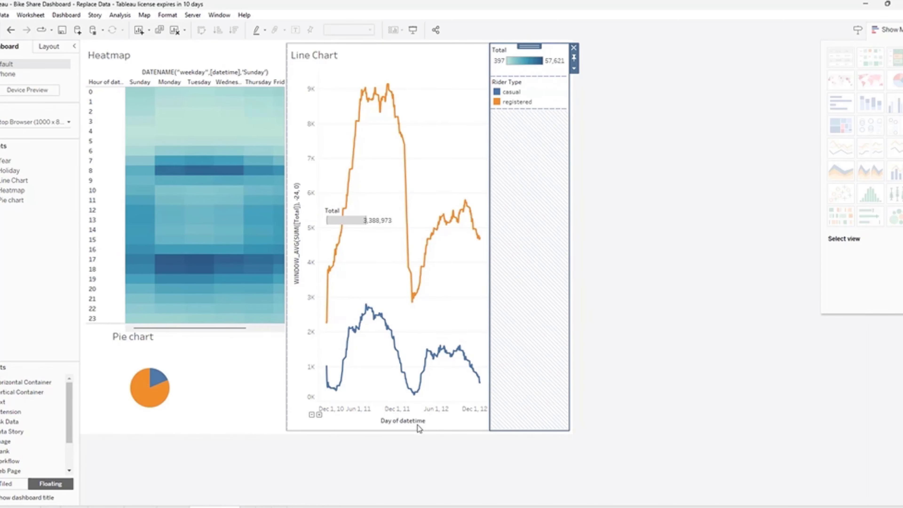
{"action": "left_click", "coordinate": [403, 428]}
{"action": "left_click", "coordinate": [289, 428]}
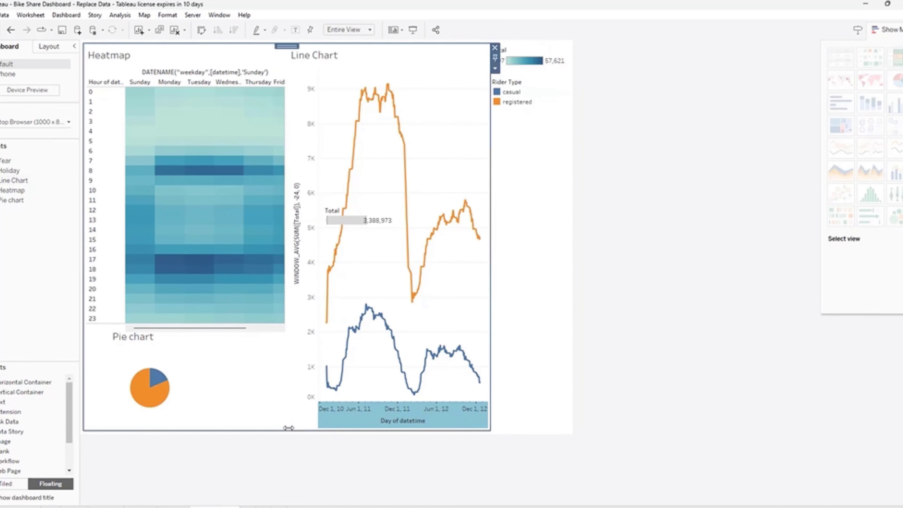